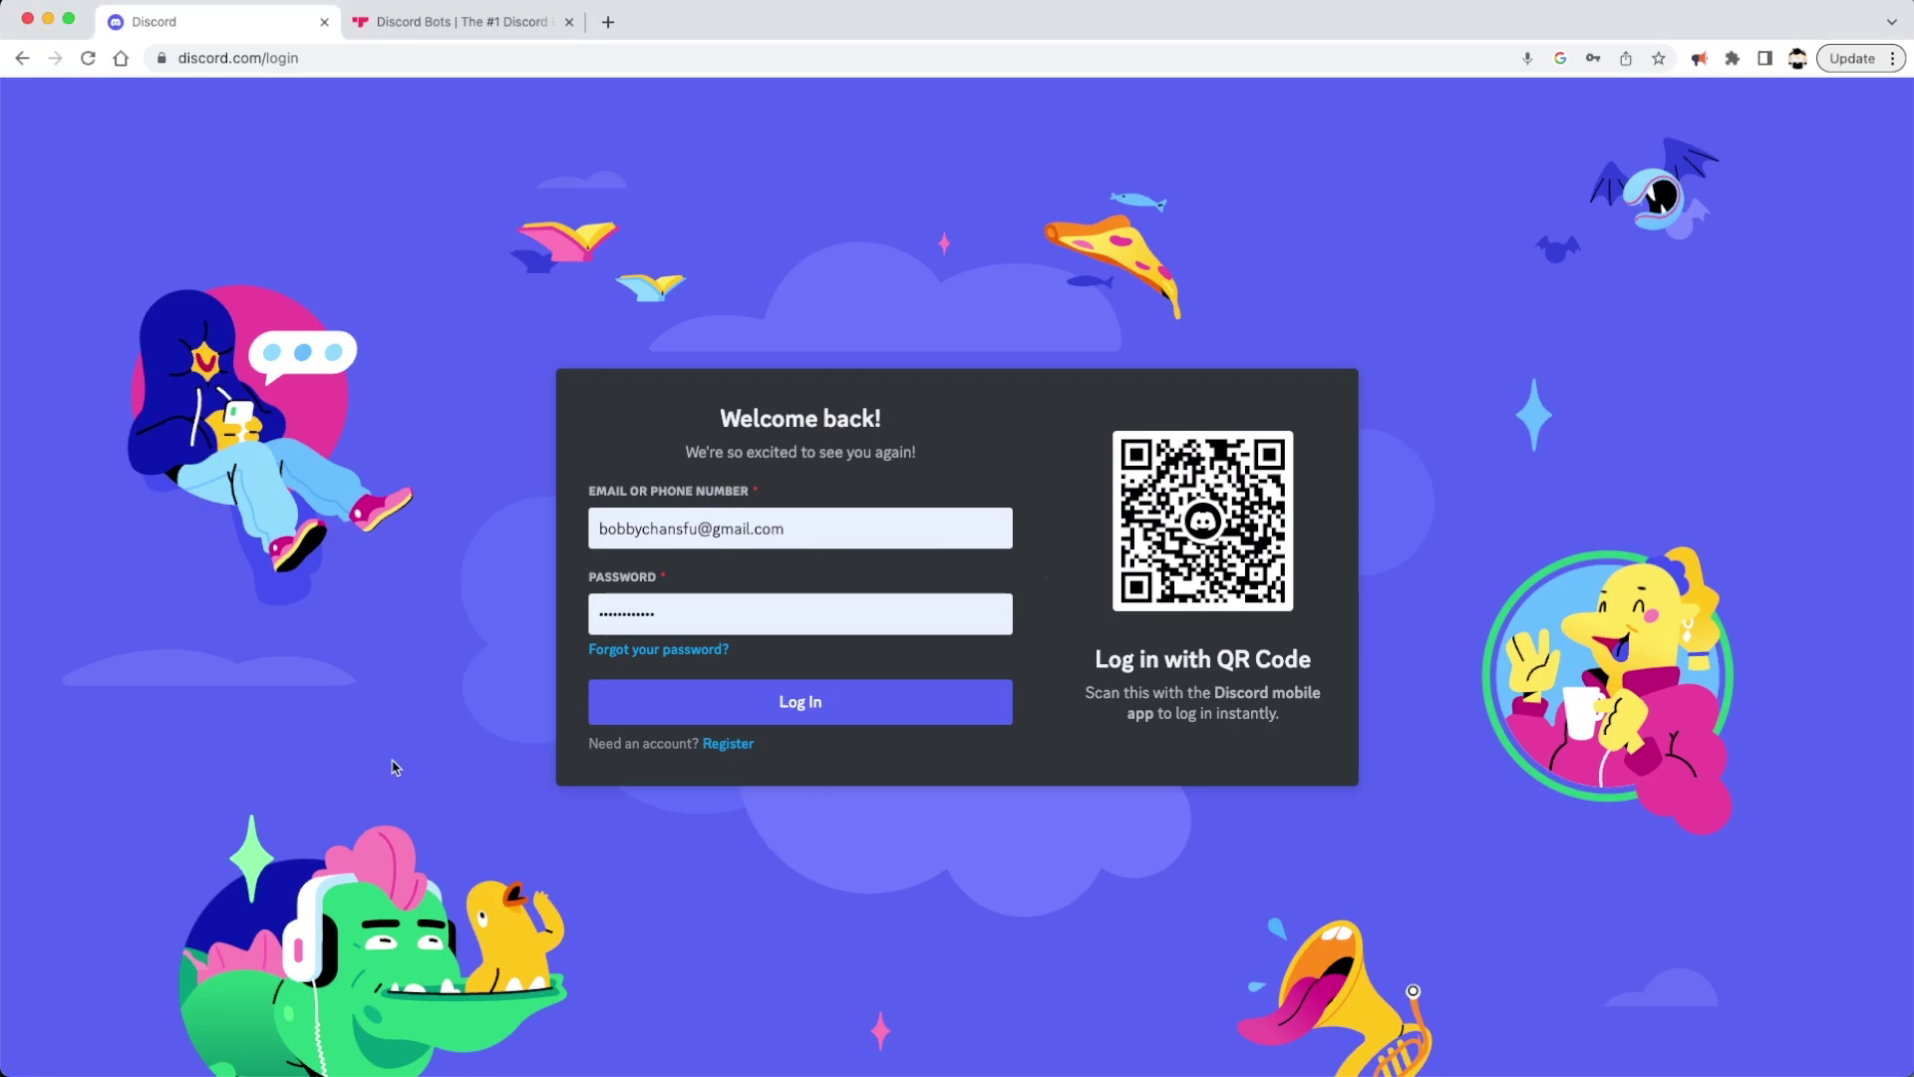
# Sign in and view the My Account, Profiles and Privacy & Safety settings
pyautogui.click(818, 706)
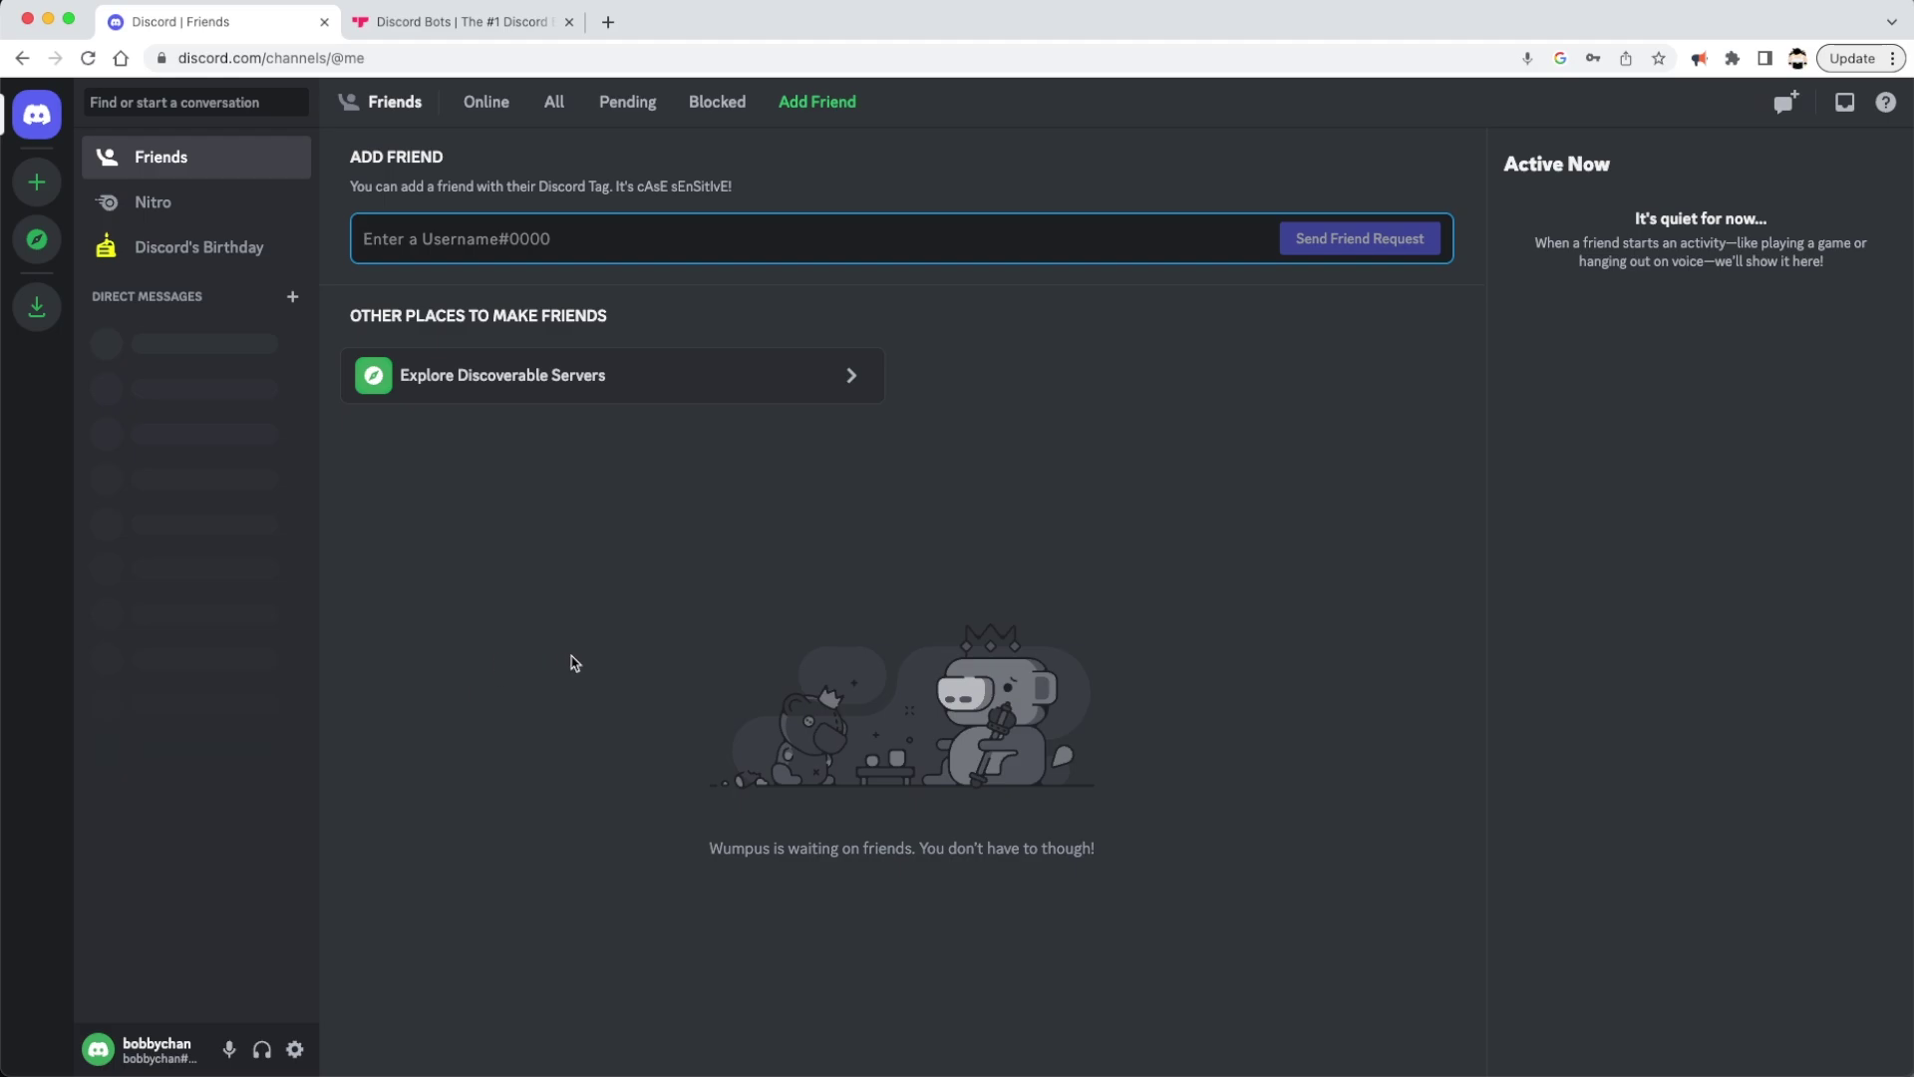
pyautogui.click(292, 1052)
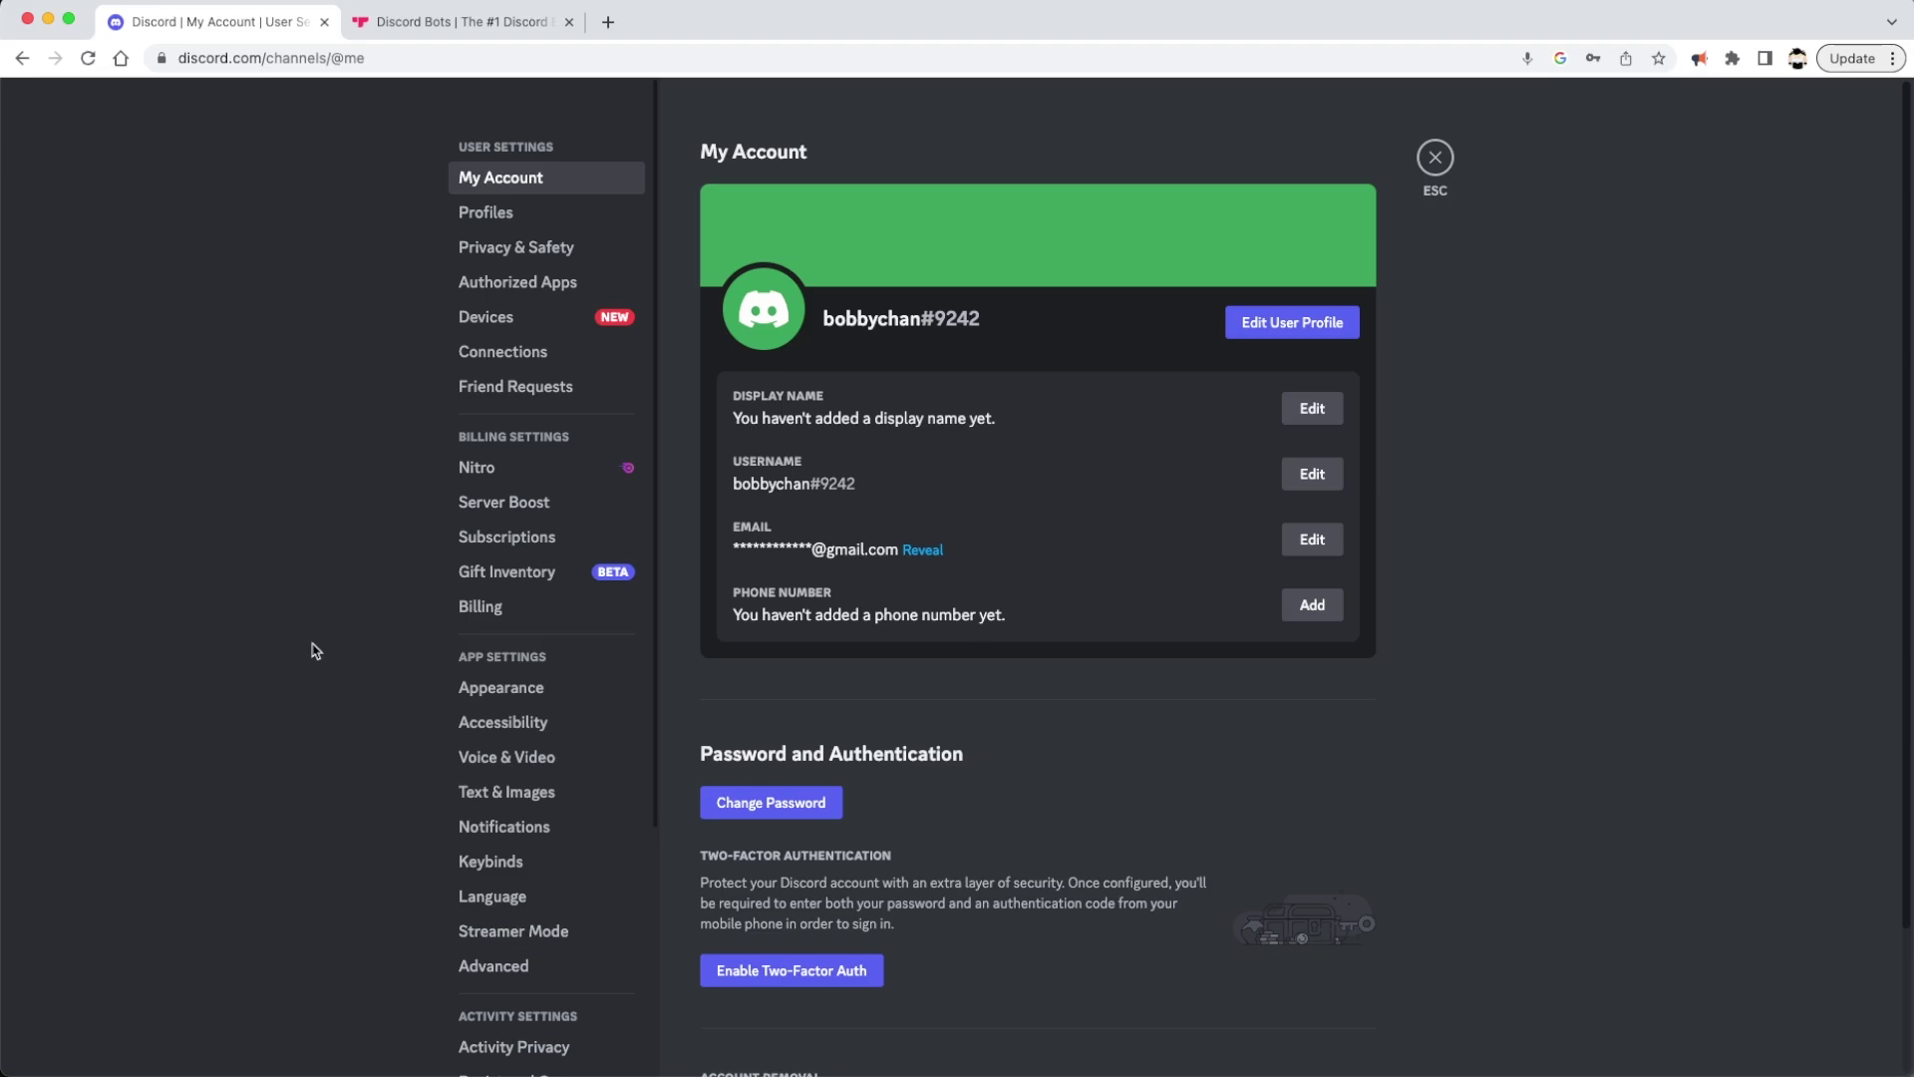
pyautogui.click(510, 226)
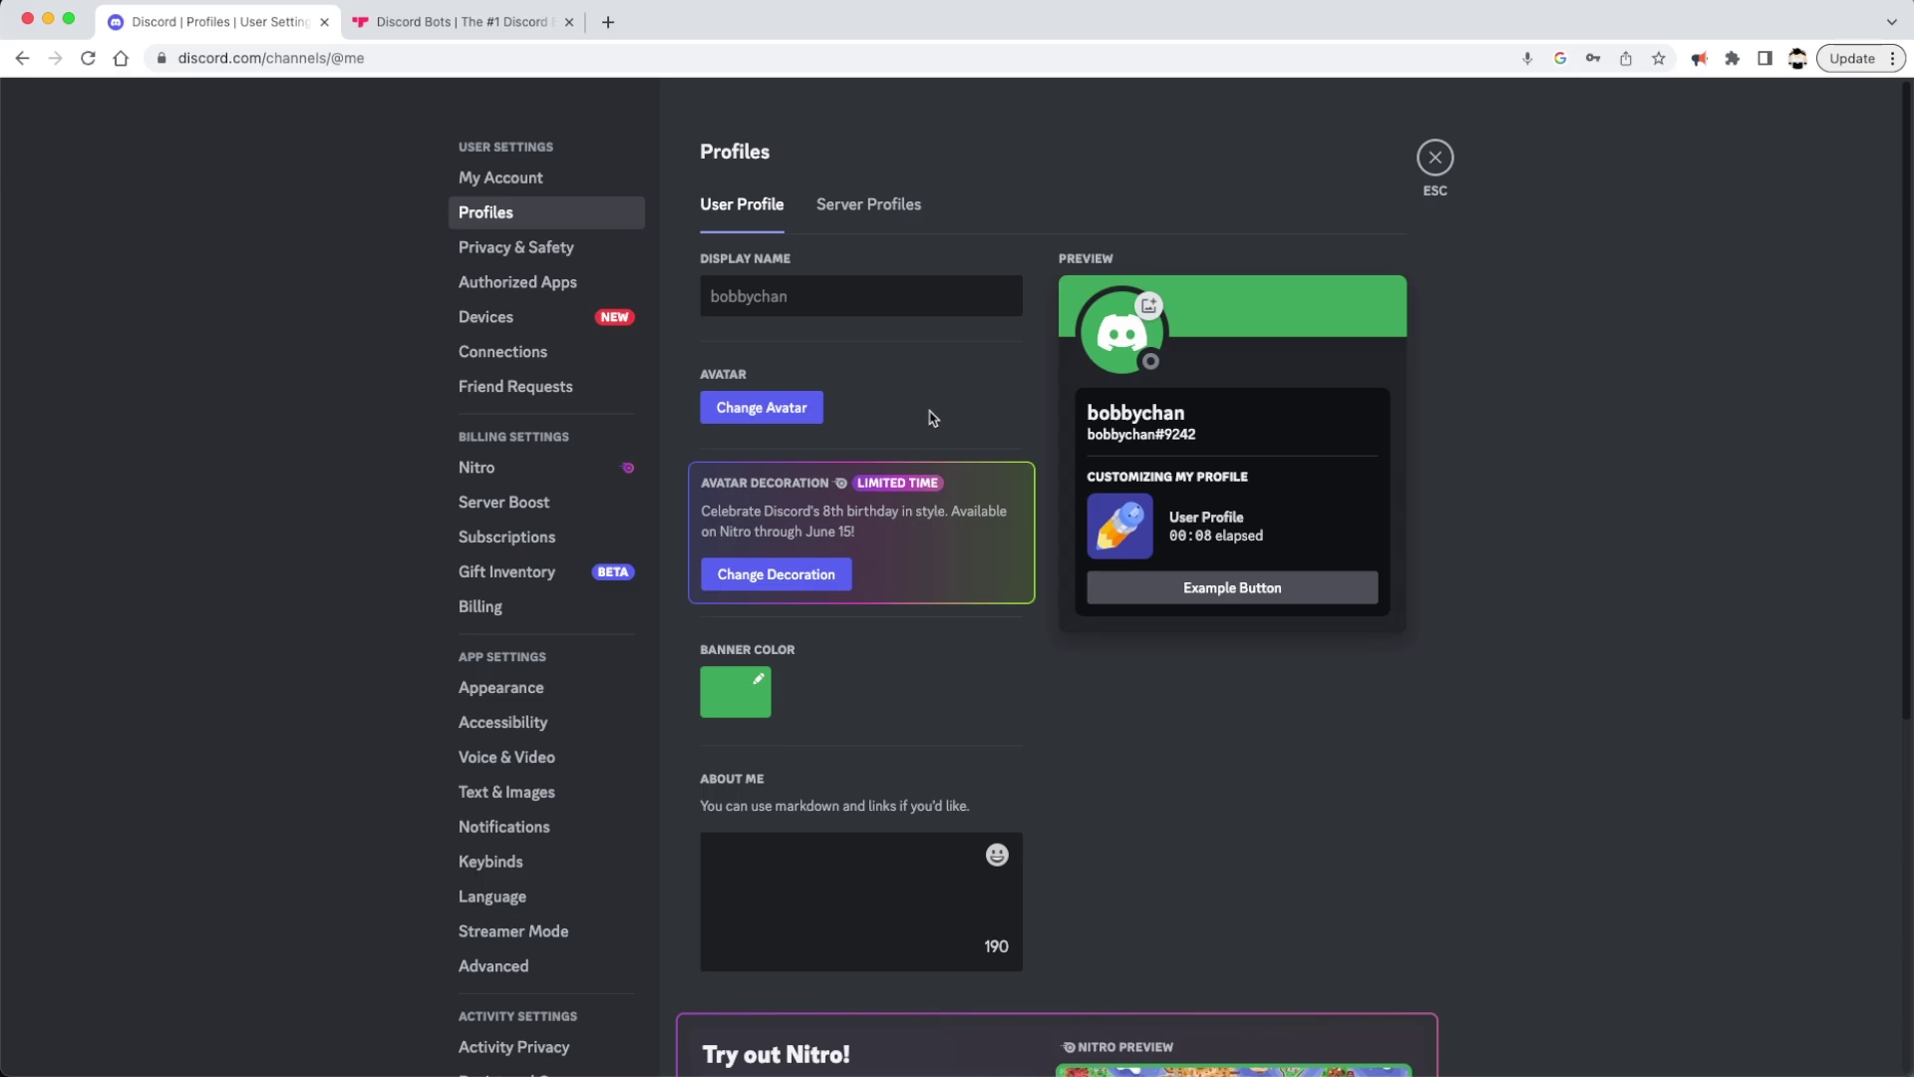
pyautogui.click(511, 261)
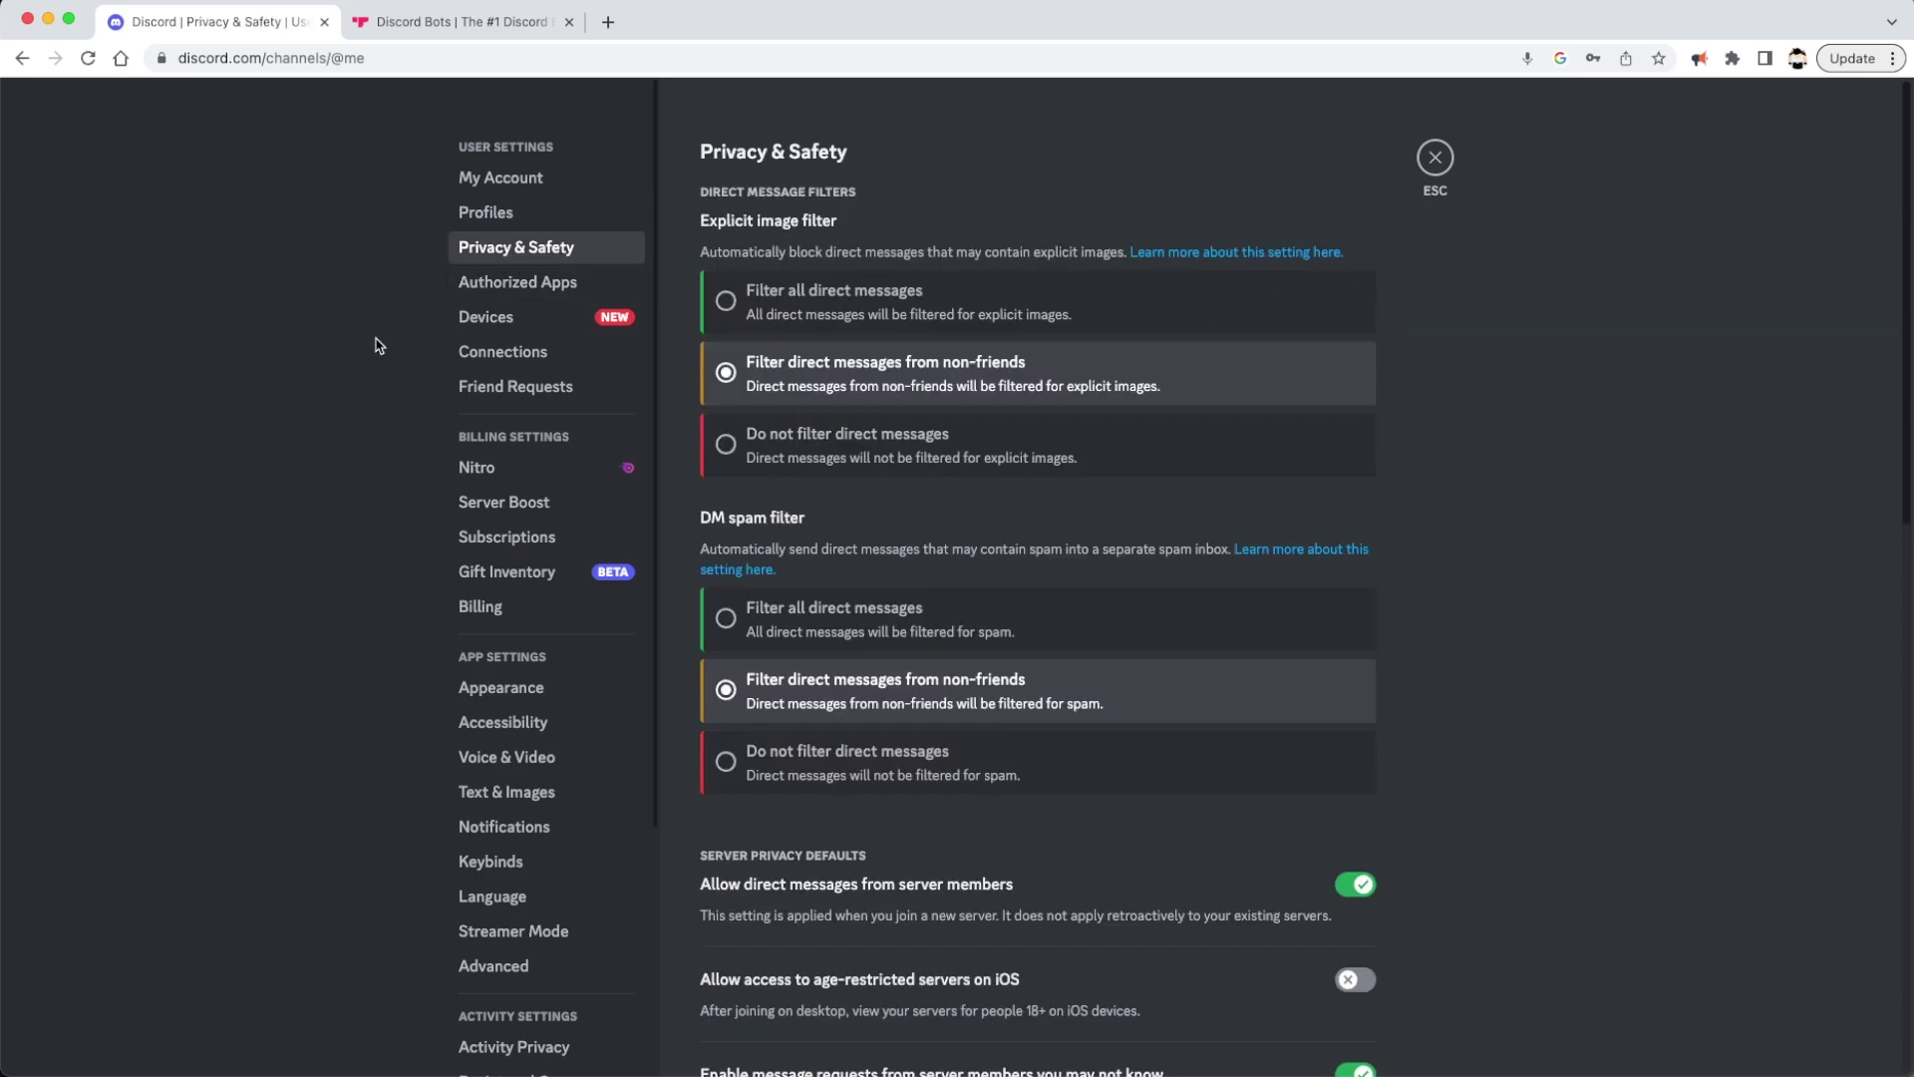
# Look through the Privacy & Safety options, then close settings back to the Friends home page
pyautogui.scroll(-2, 1455, 535)
pyautogui.scroll(-5, 1457, 535)
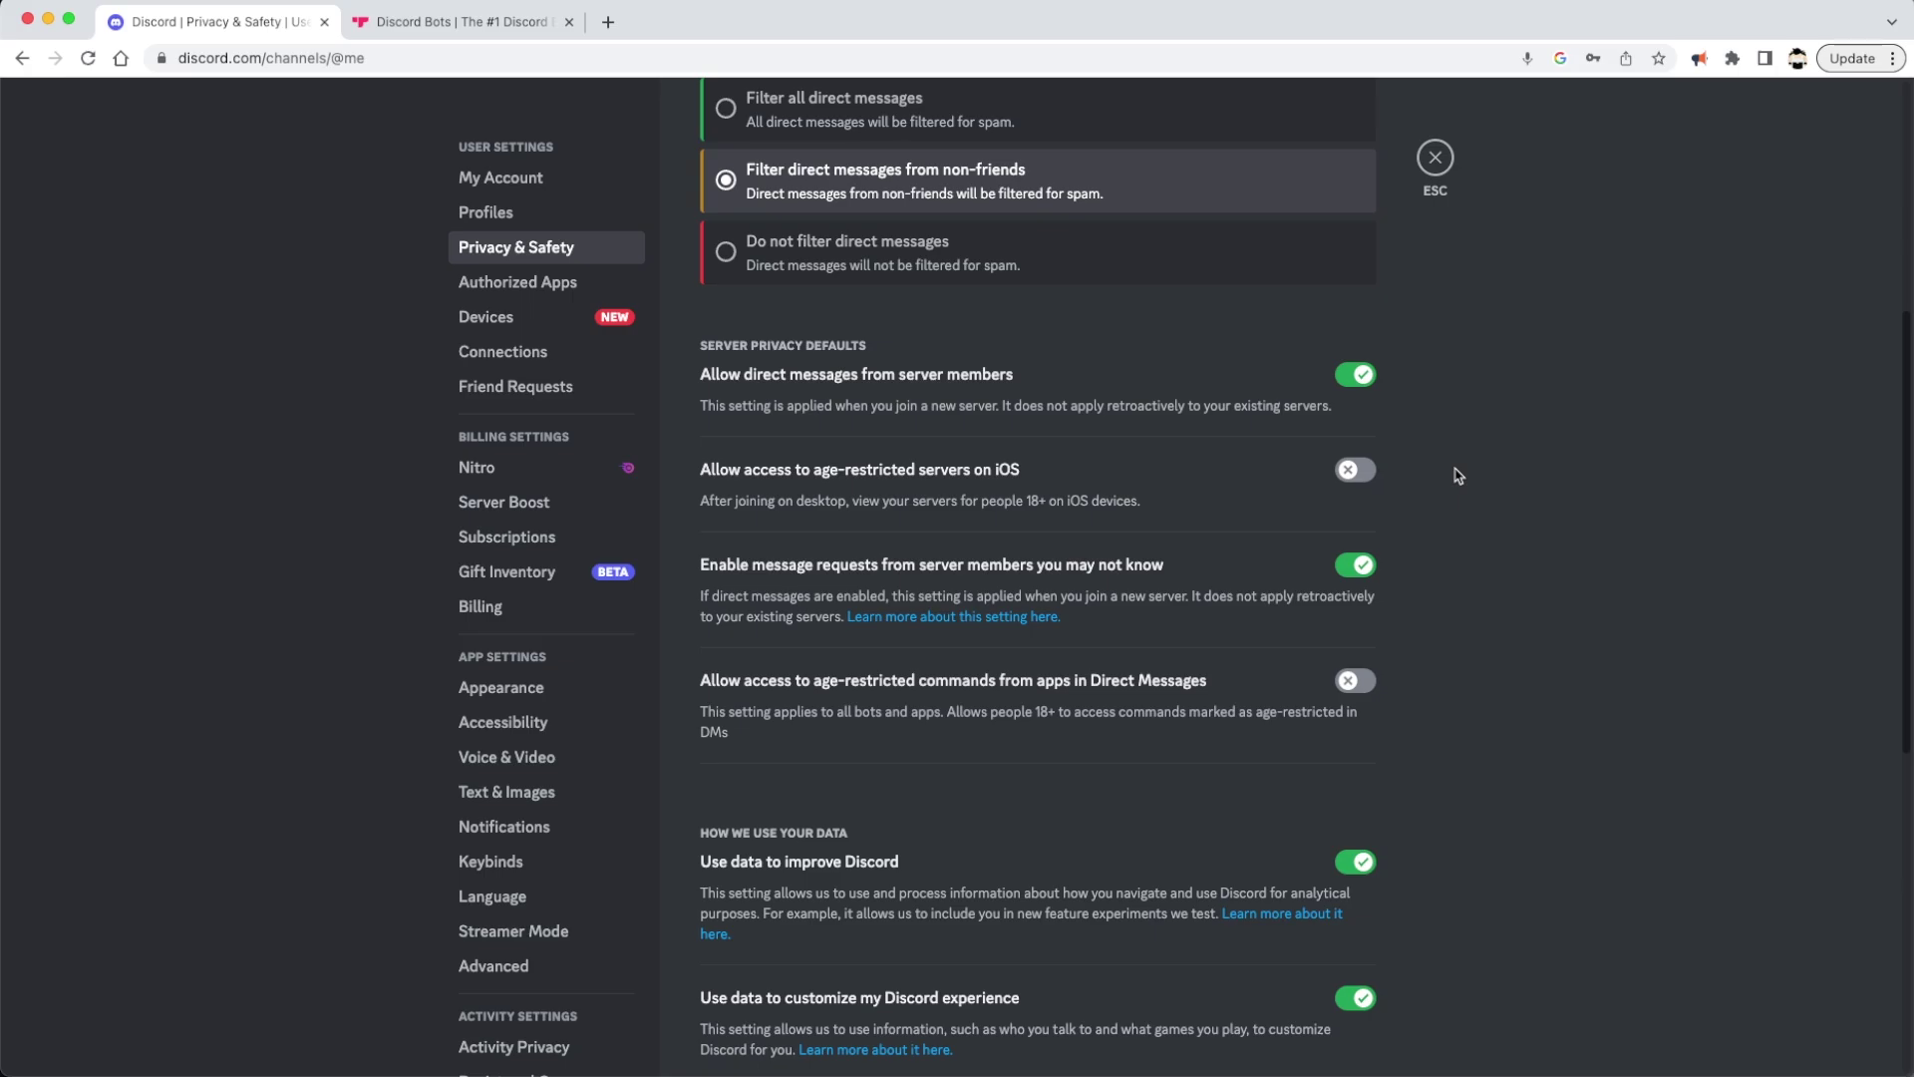
pyautogui.scroll(5, 1456, 475)
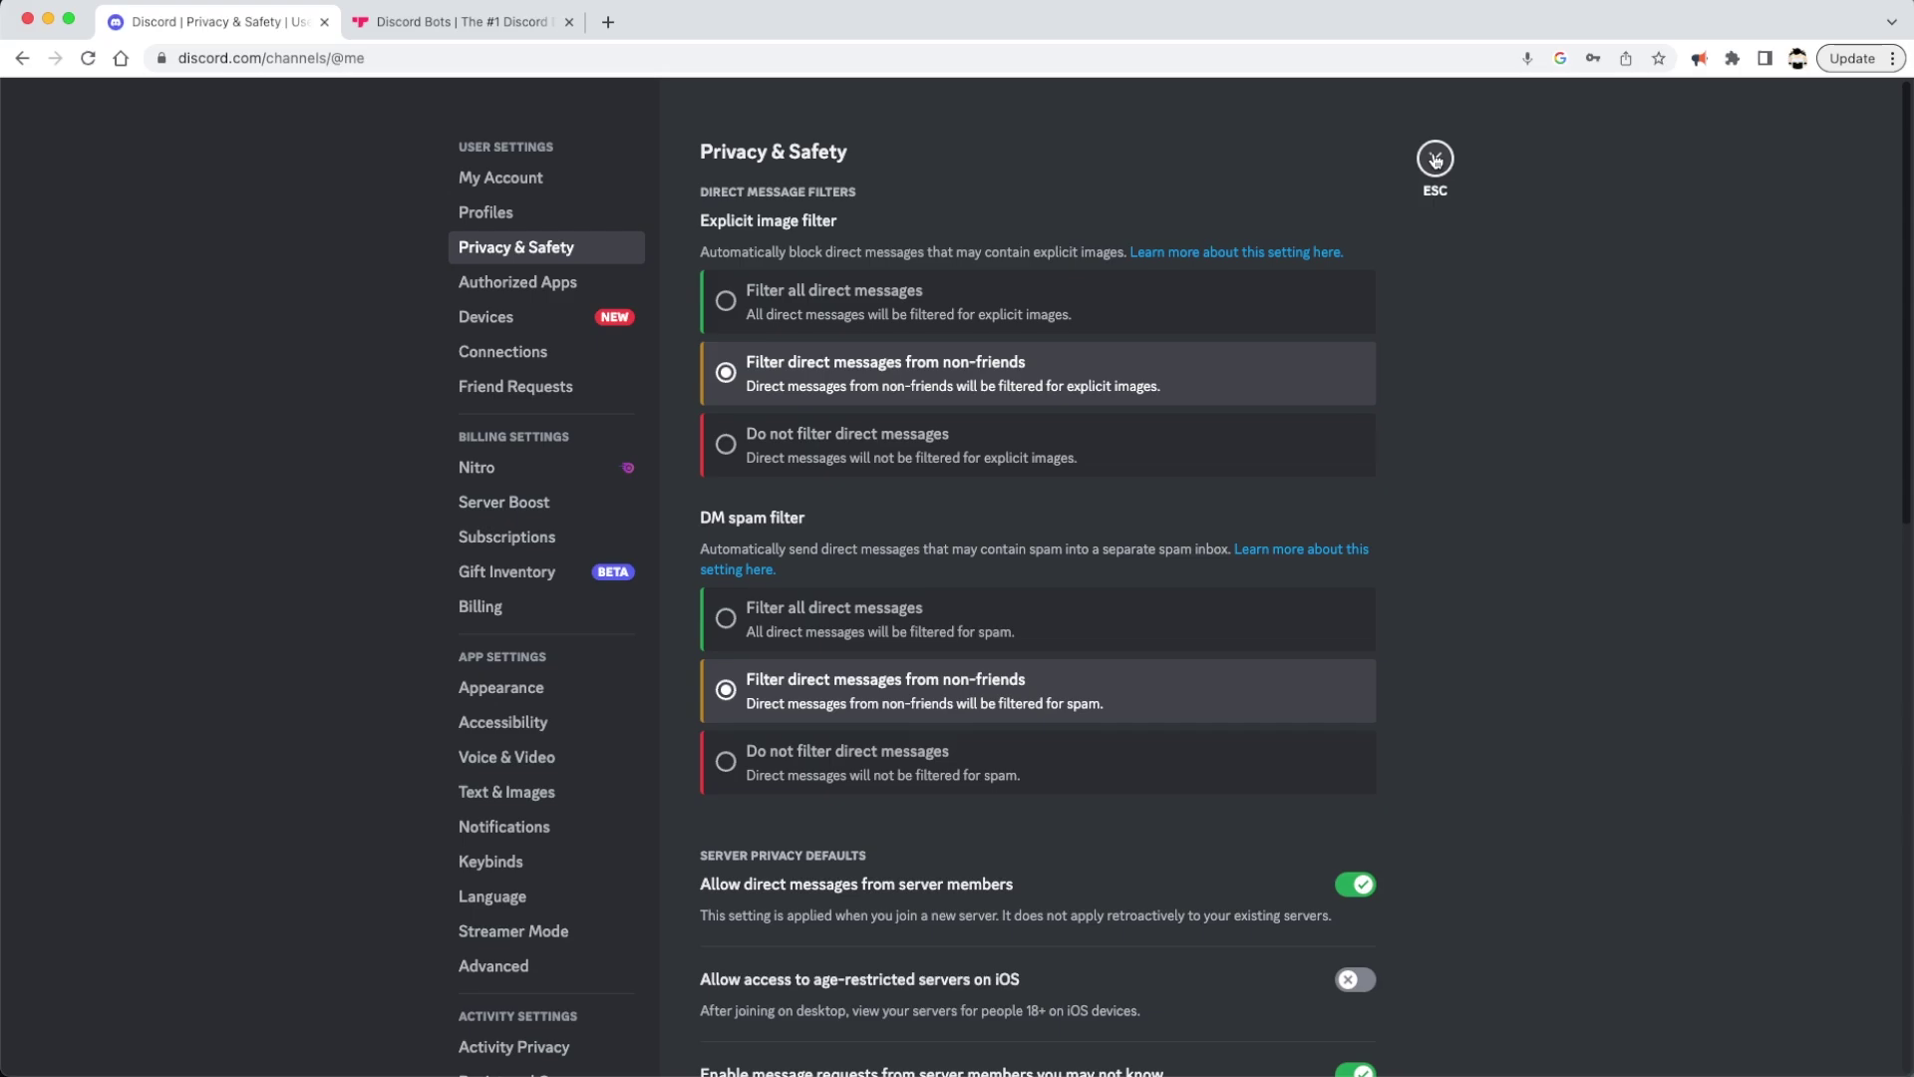
pyautogui.click(1436, 158)
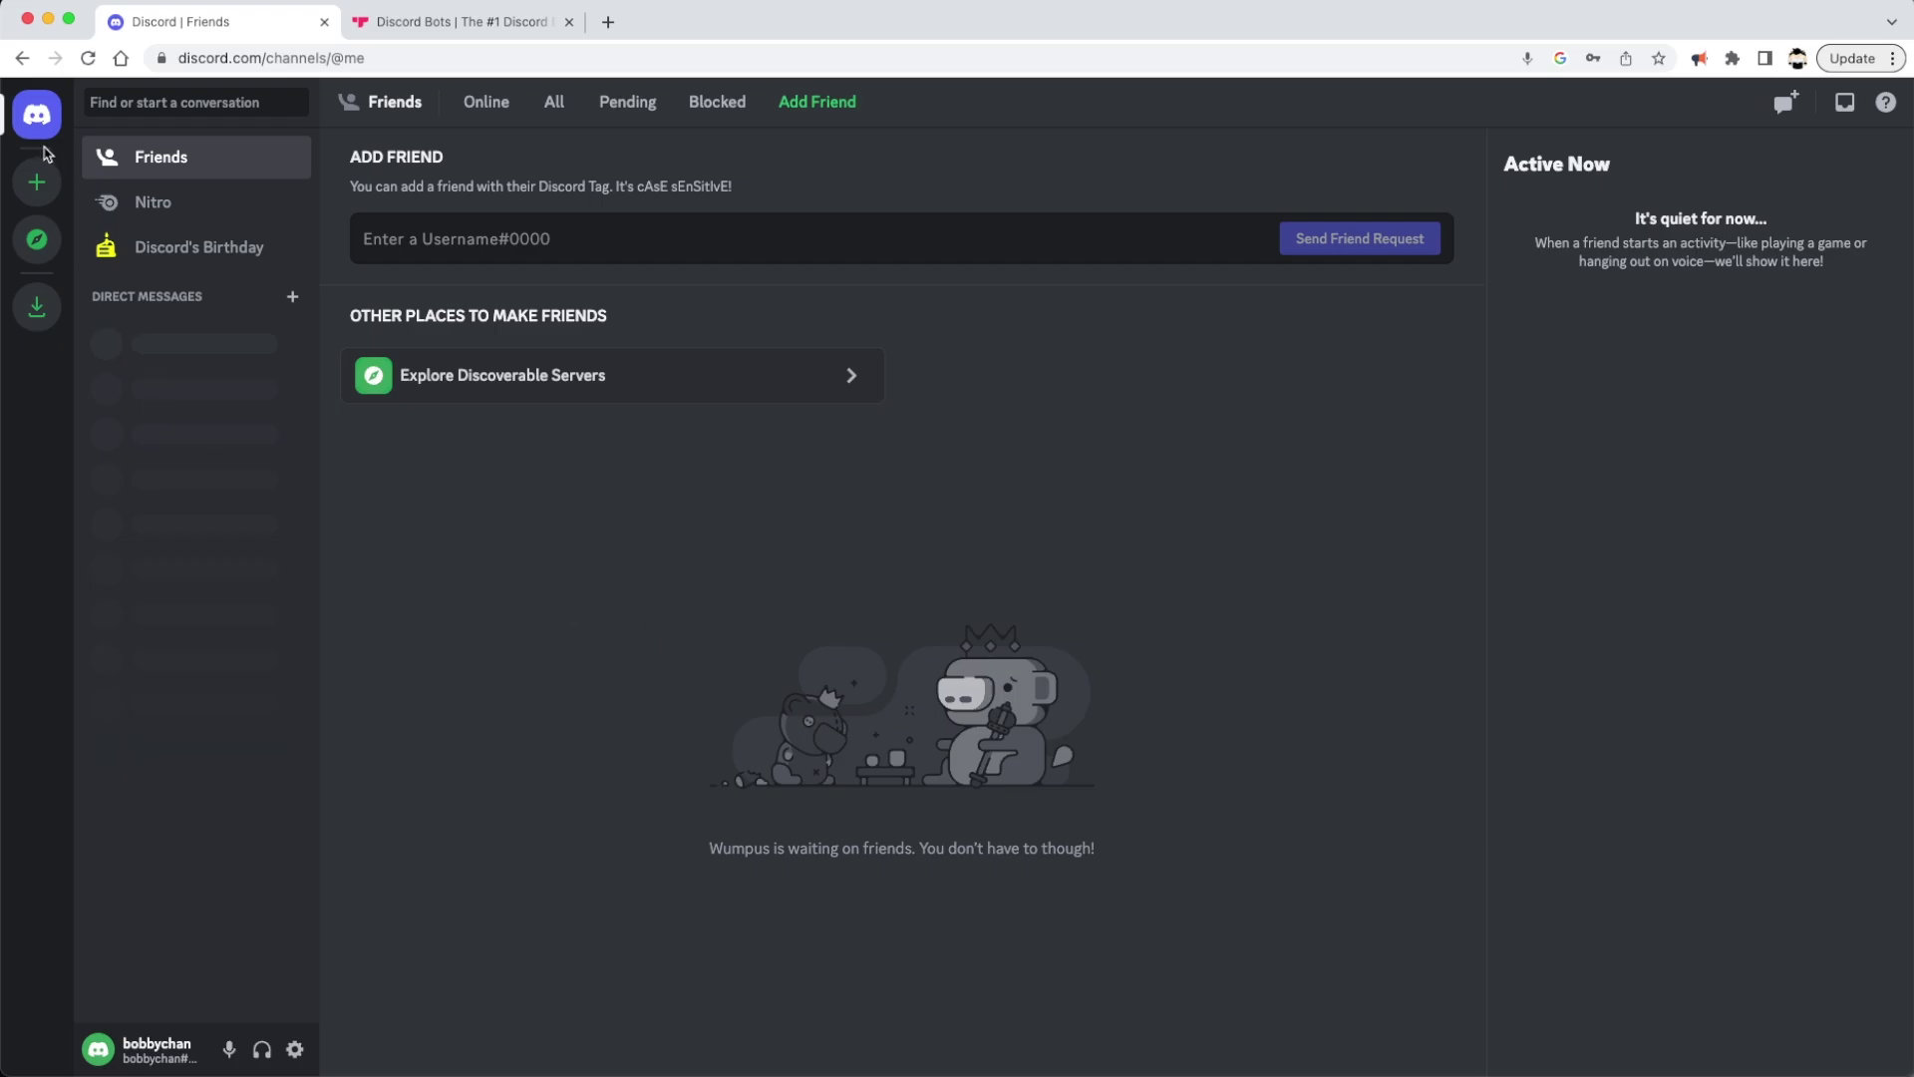
# Create a from-scratch server for me and my friends named Cmpt123
pyautogui.click(35, 198)
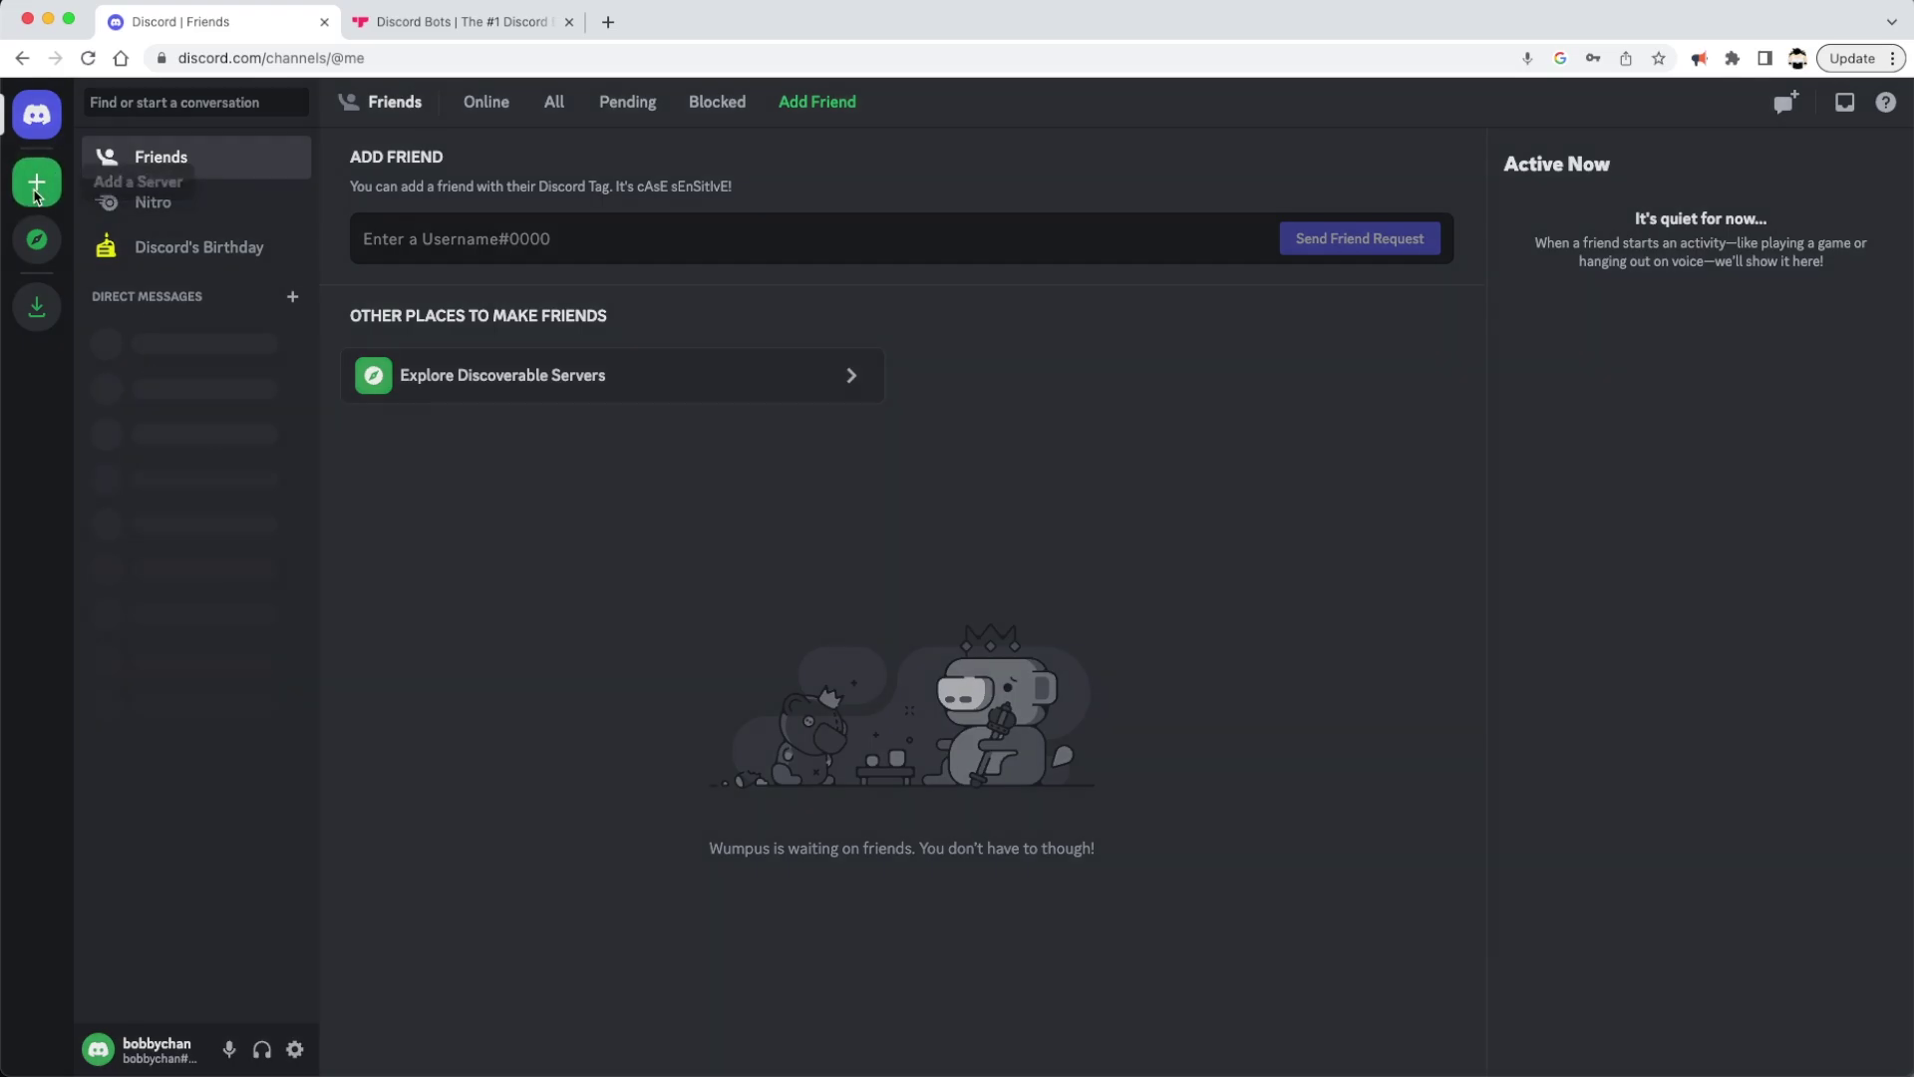
pyautogui.scroll(-4, 965, 588)
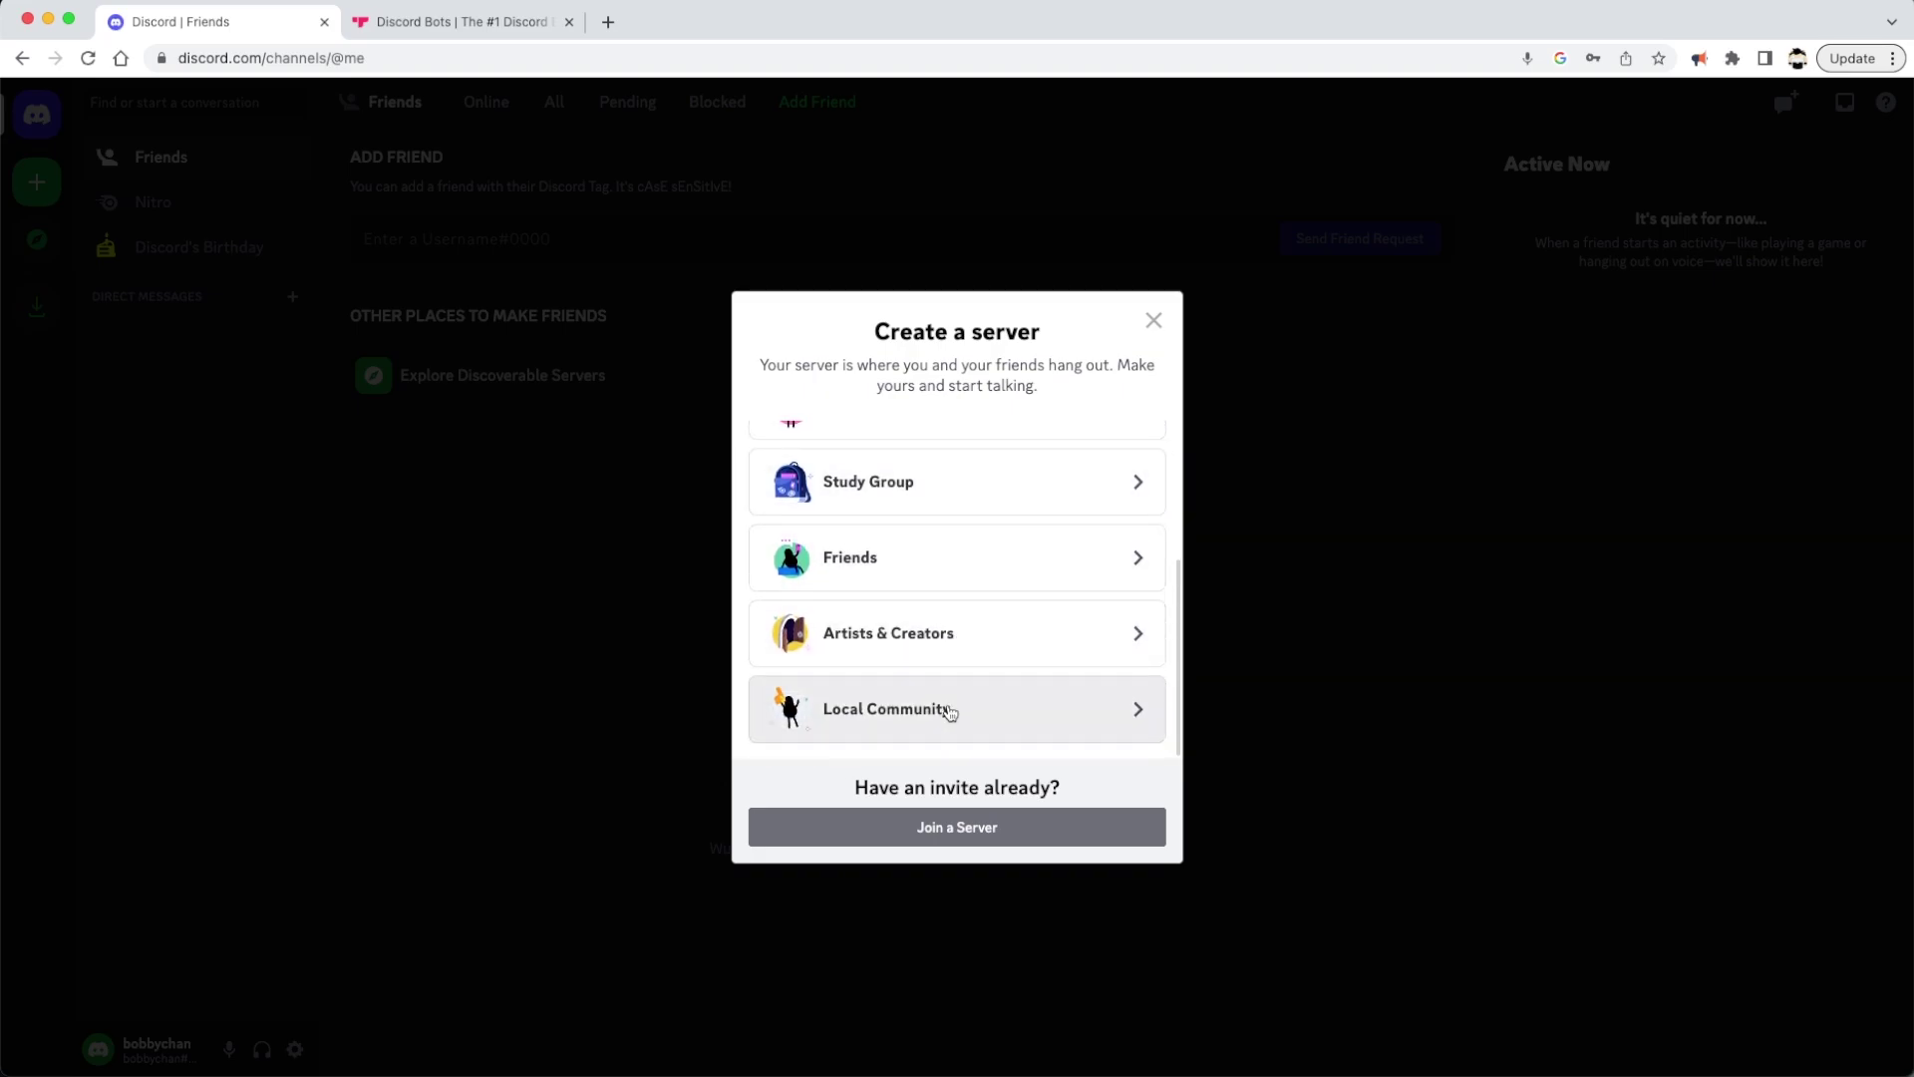
pyautogui.scroll(4, 947, 648)
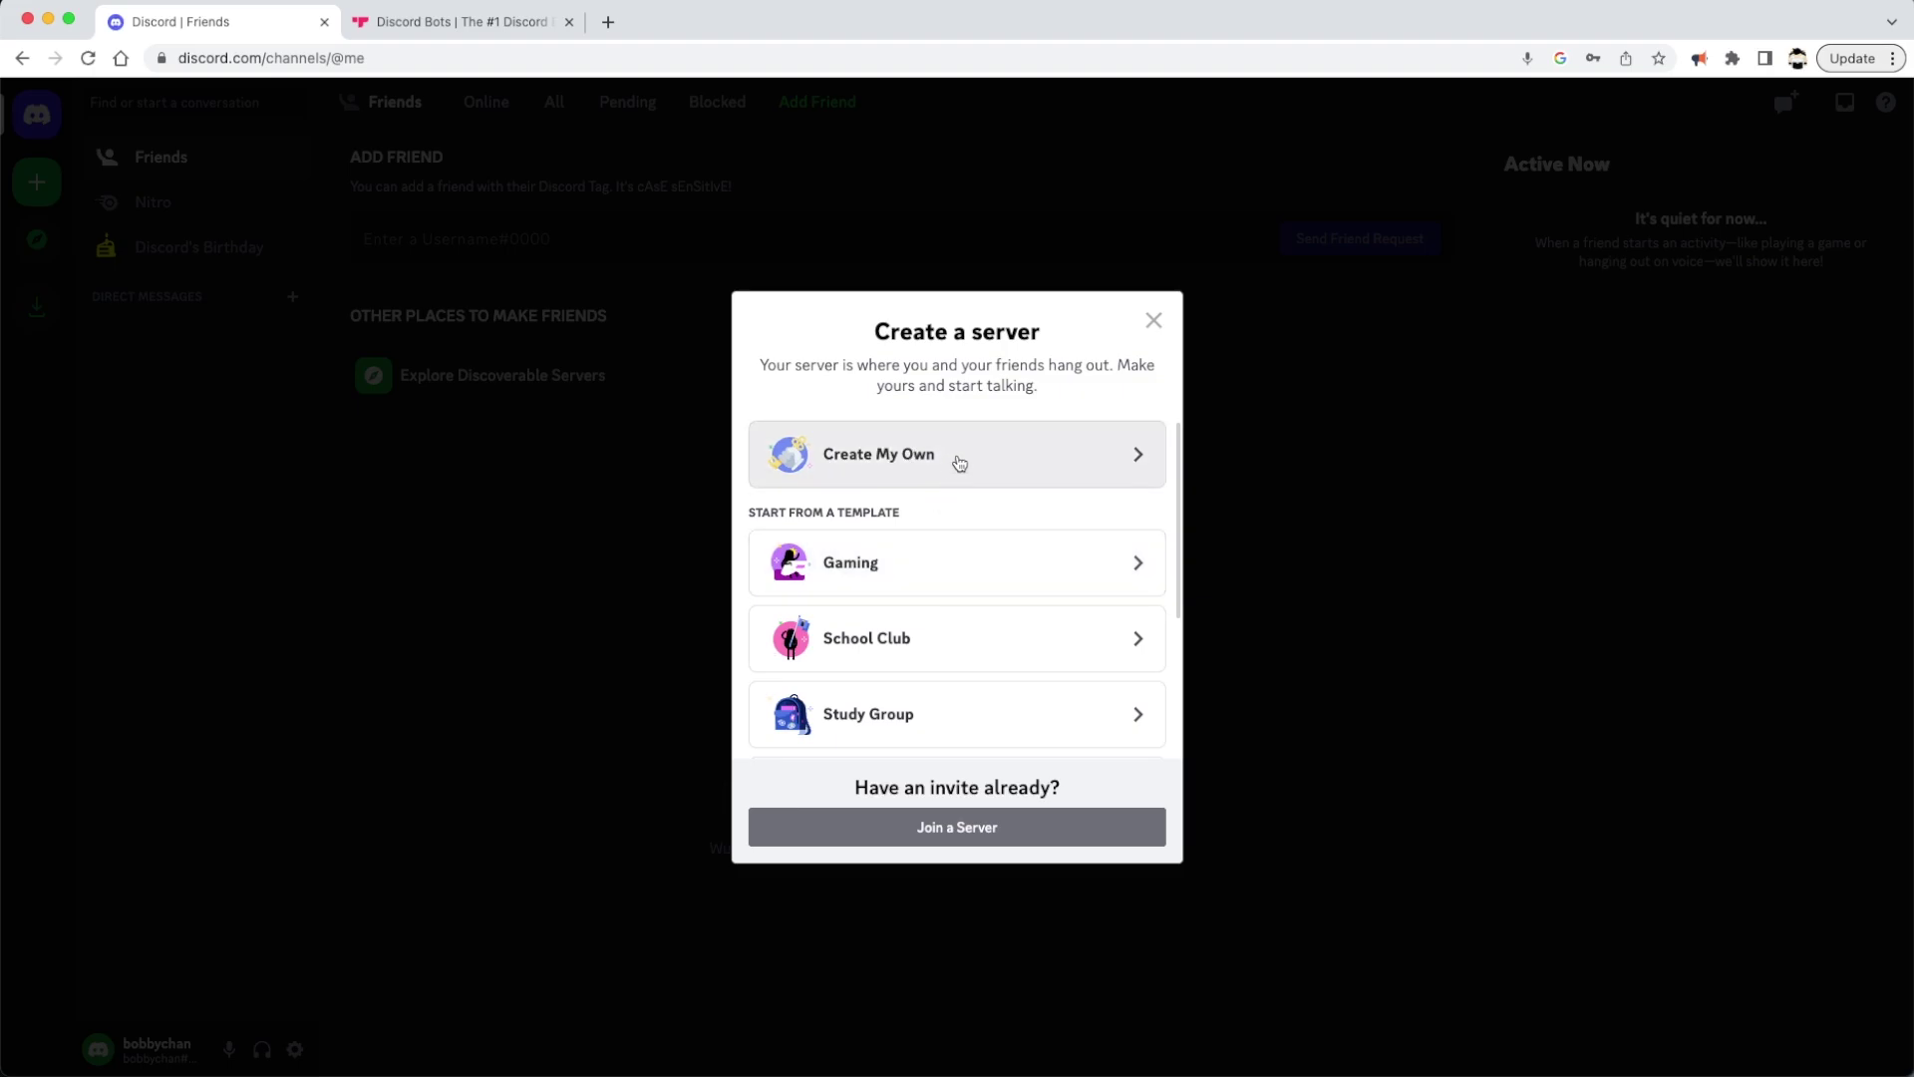
pyautogui.scroll(-2, 948, 549)
pyautogui.scroll(2, 952, 538)
pyautogui.click(961, 479)
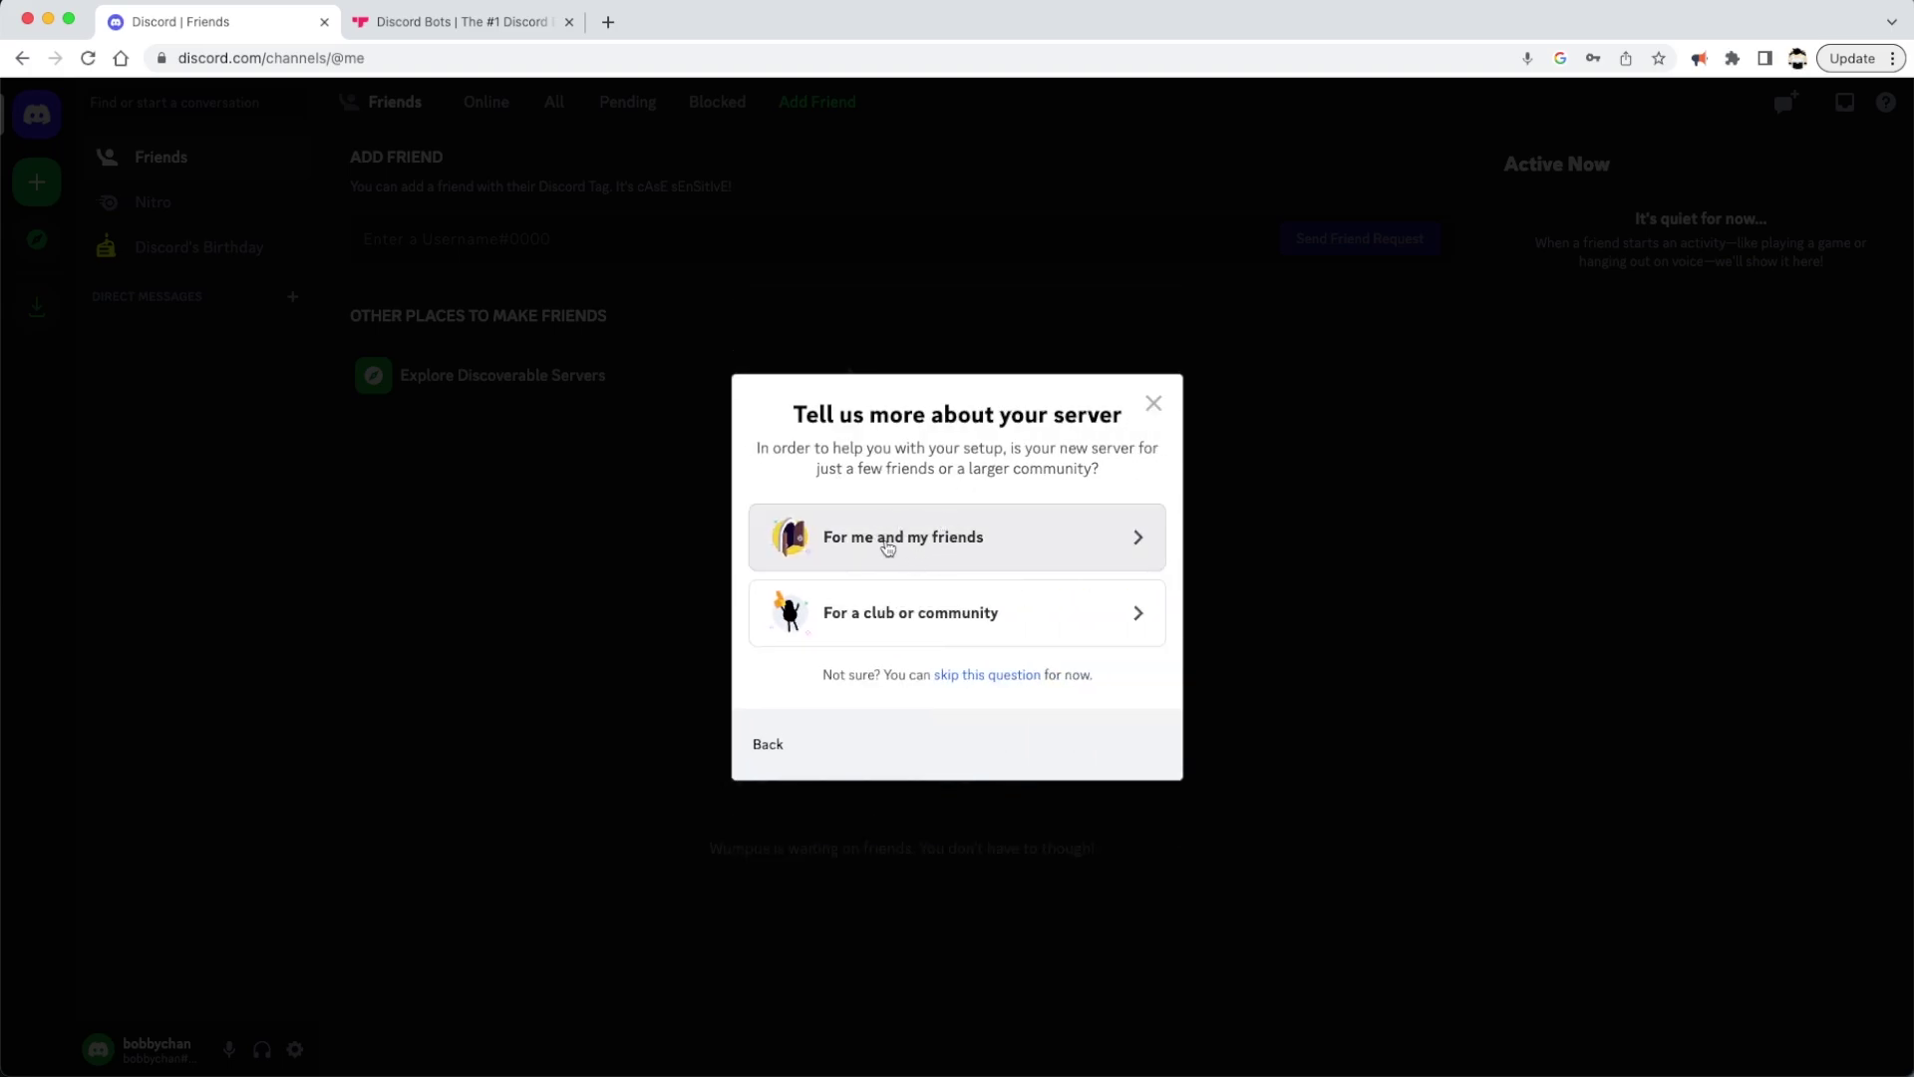
pyautogui.click(926, 544)
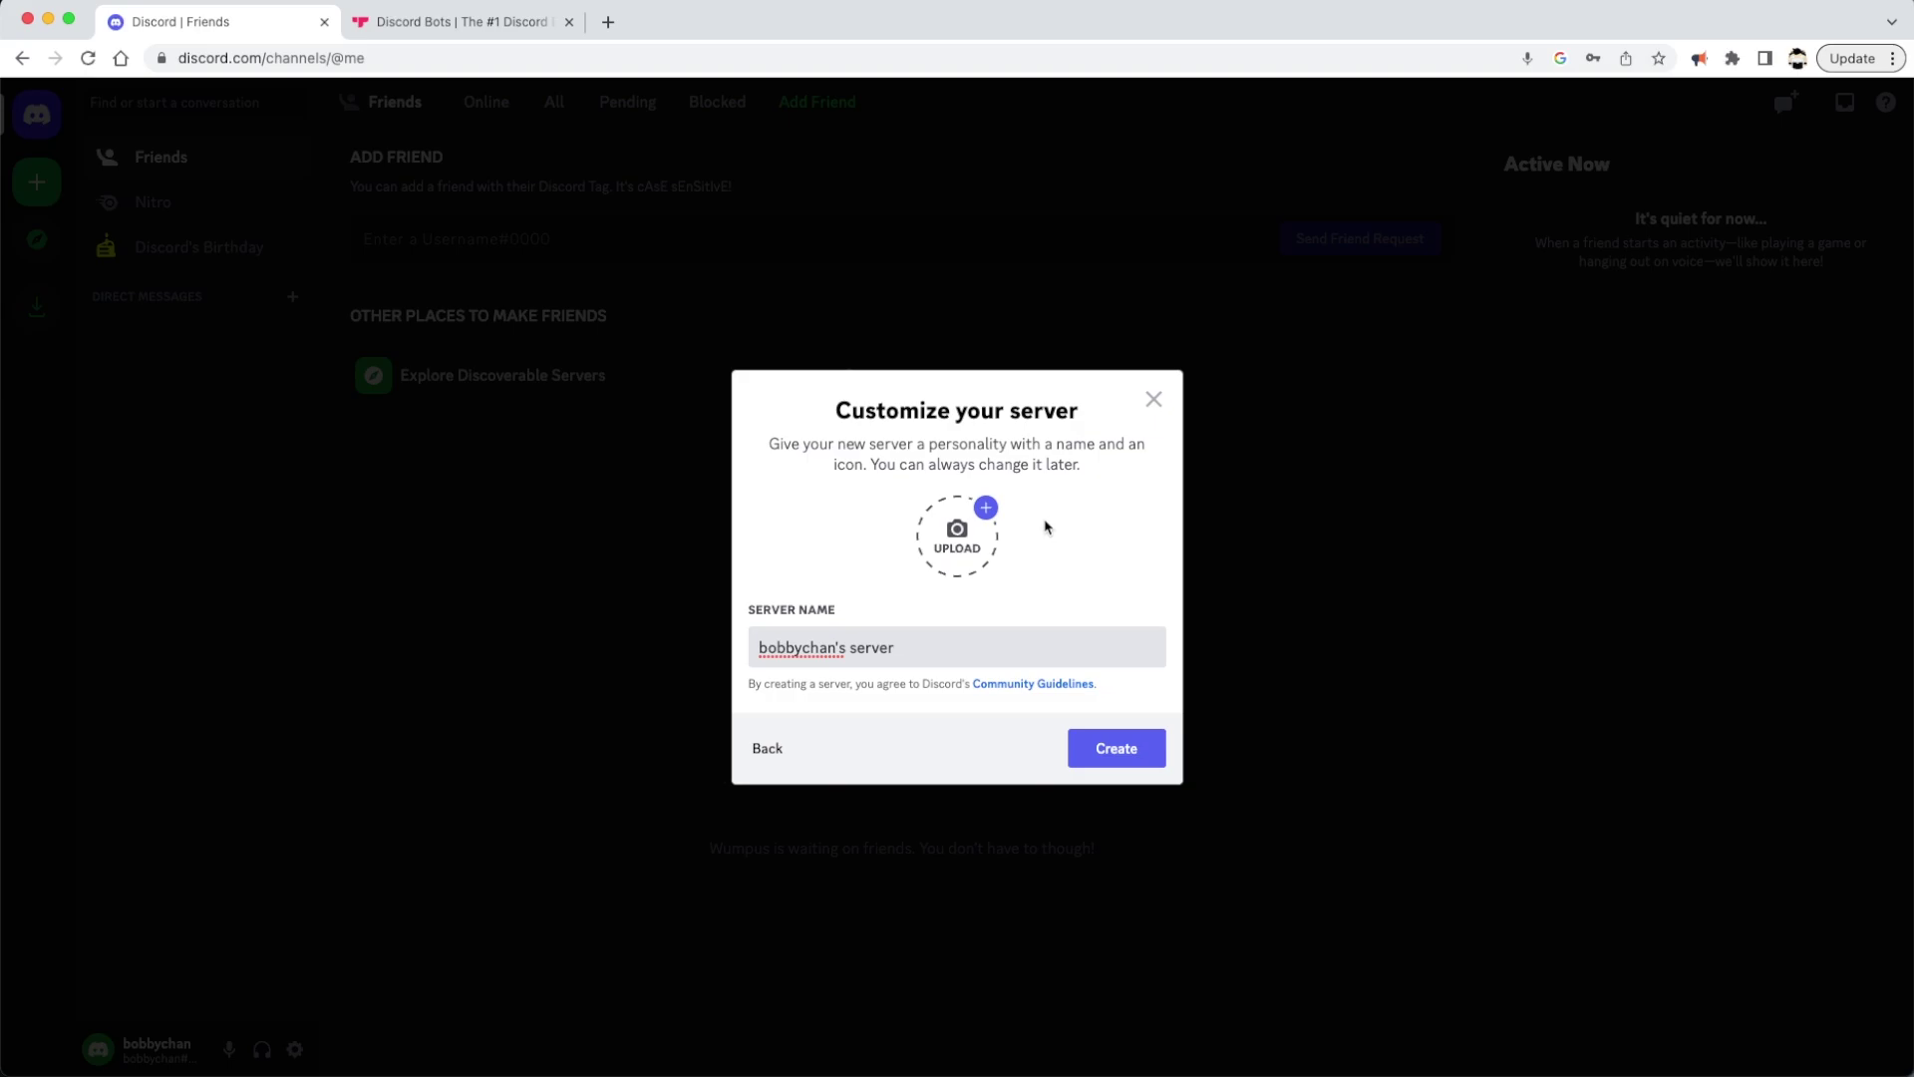
pyautogui.moveTo(909, 647); pyautogui.dragTo(738, 655)
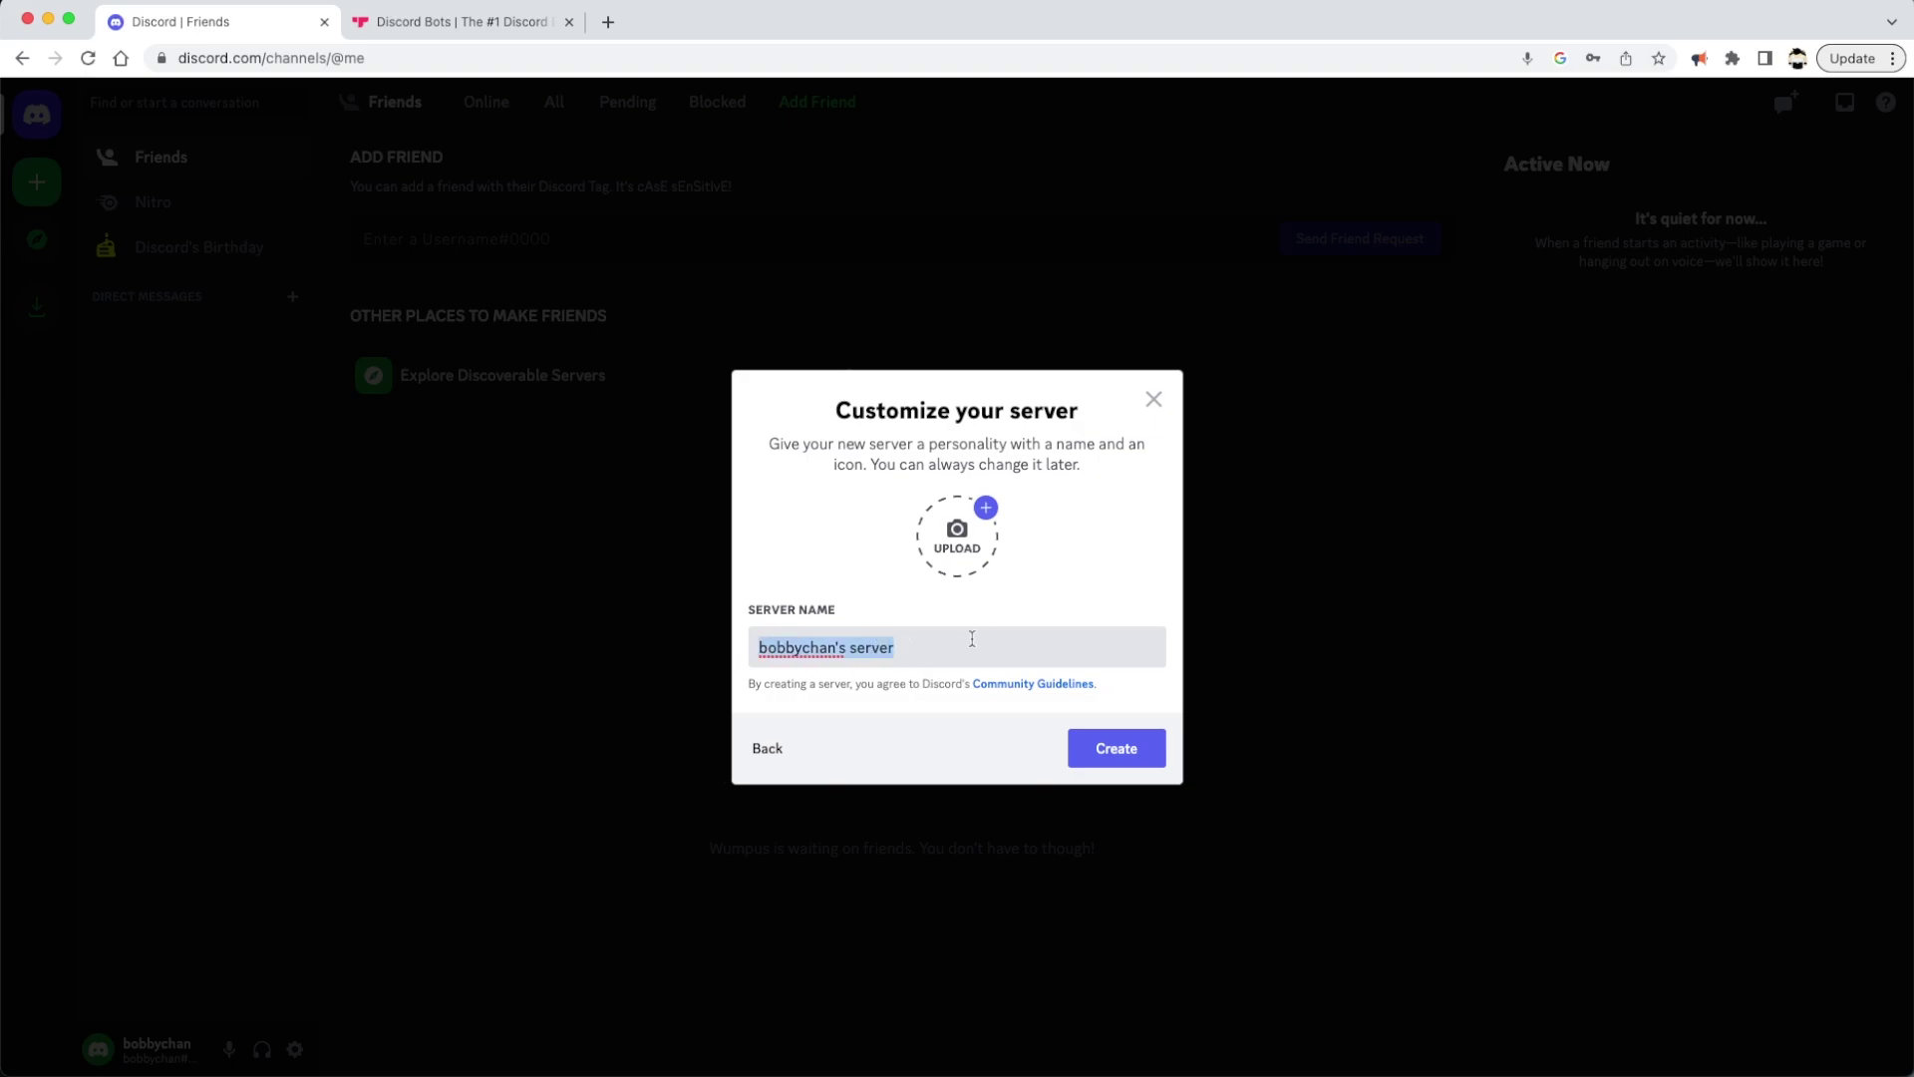
pyautogui.write('Cmpt123')
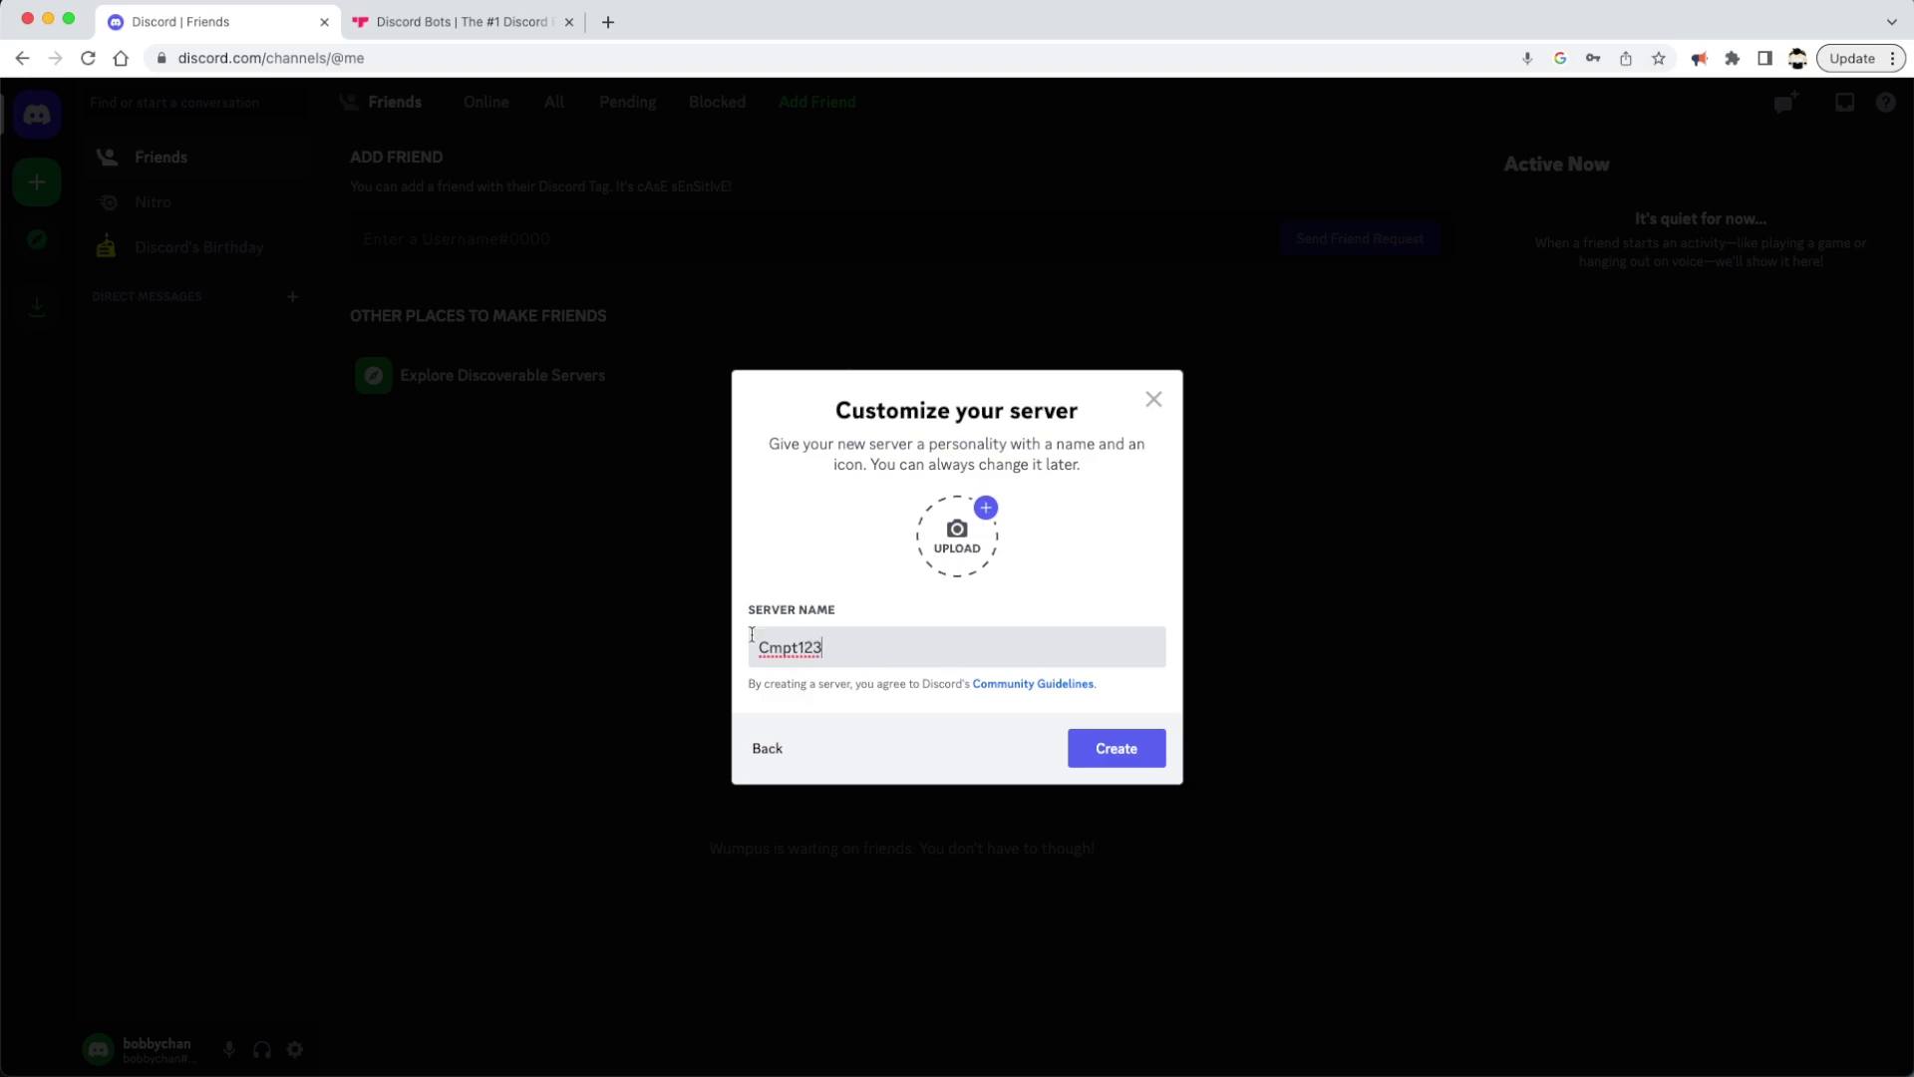
pyautogui.click(1129, 757)
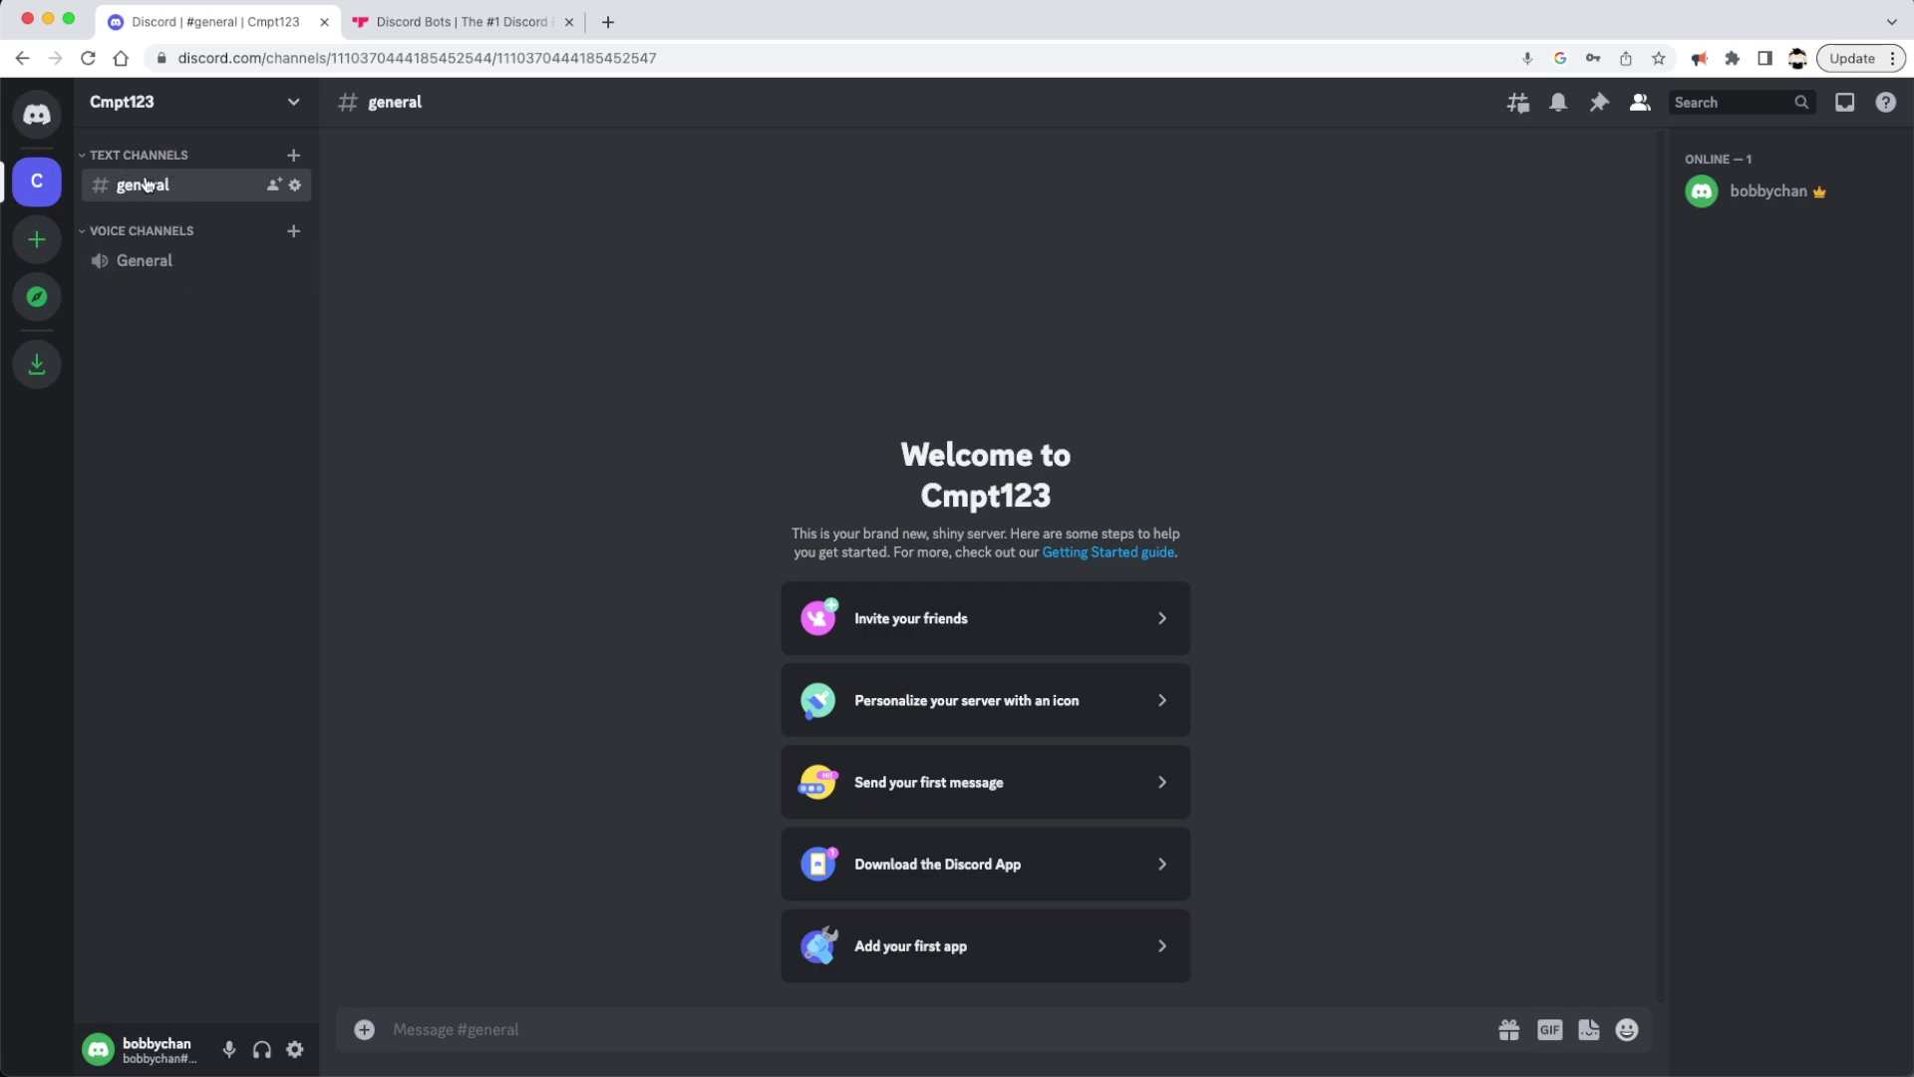
pyautogui.click(523, 1033)
pyautogui.click(587, 775)
# Add three text channels: asn1-discussion, asn2-discussion and group-meetup
pyautogui.click(293, 156)
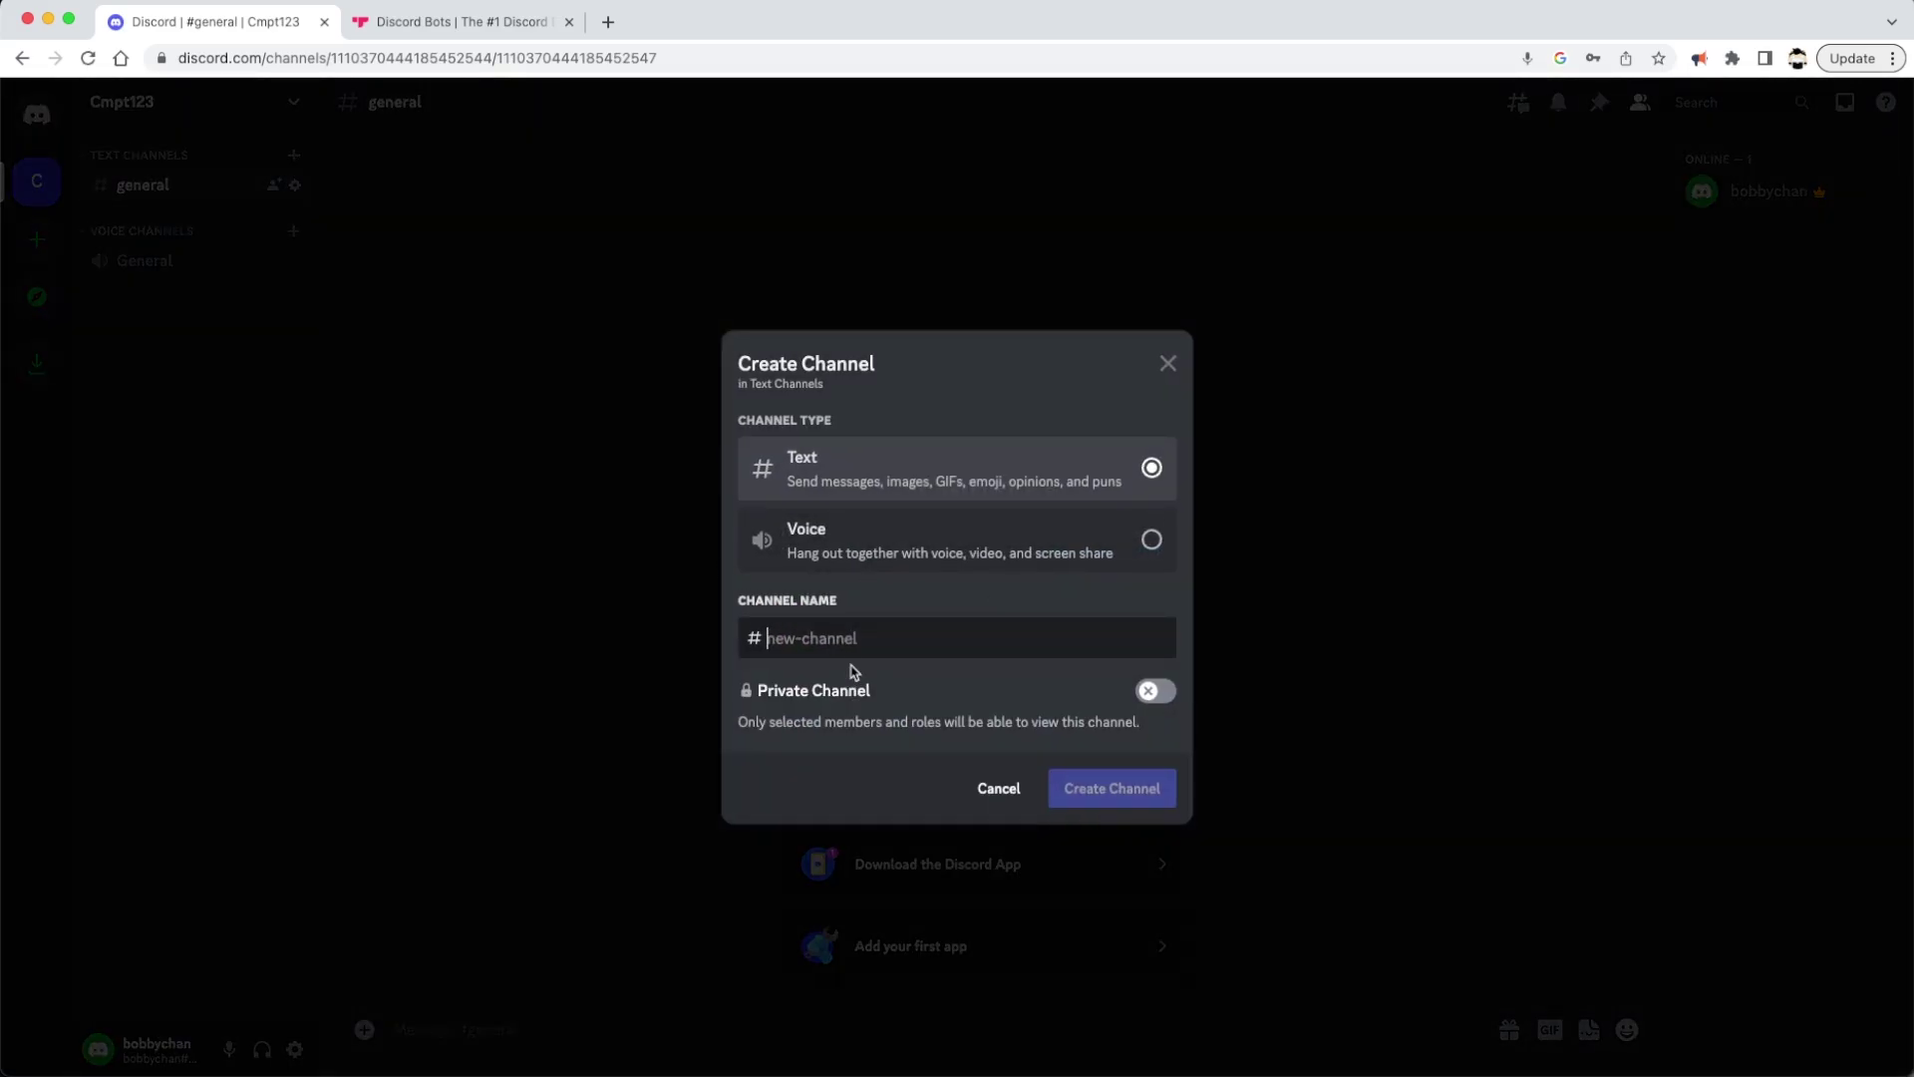
pyautogui.write('asn1-')
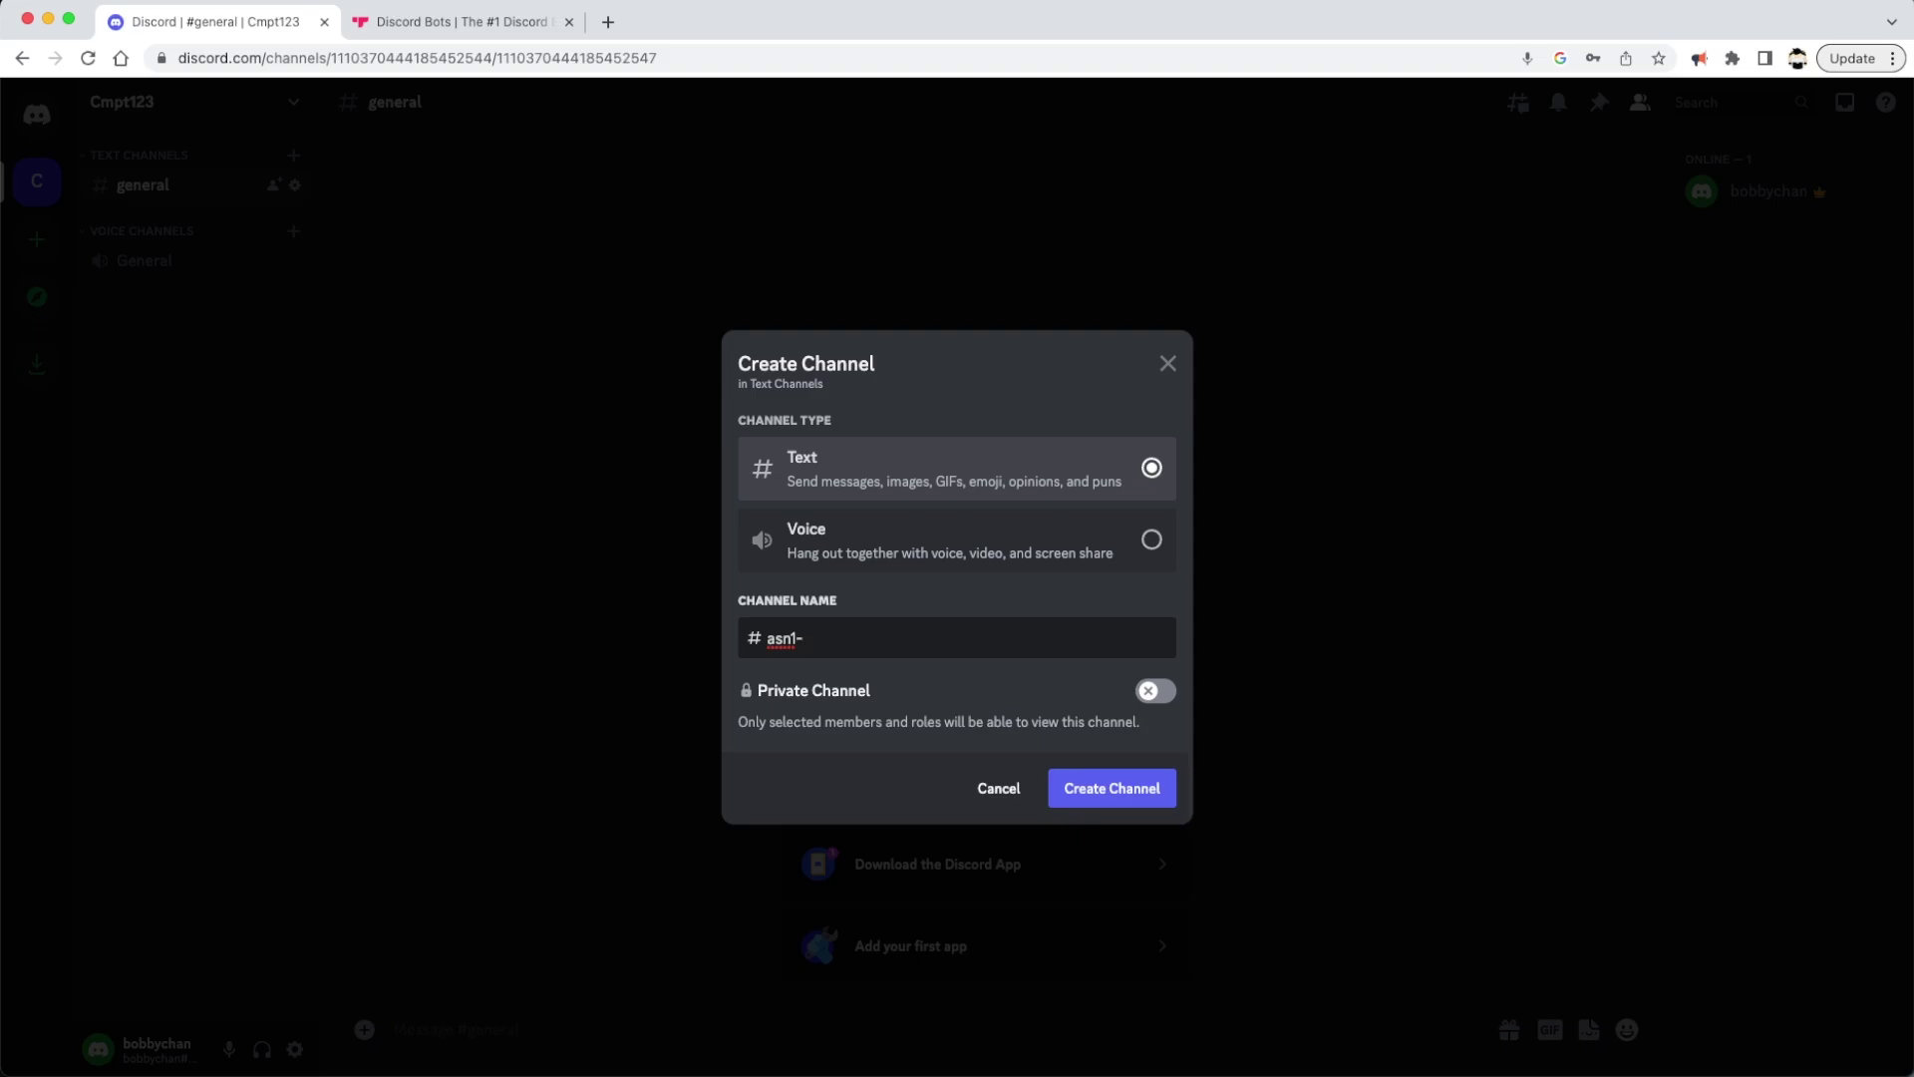
pyautogui.write('discussion')
pyautogui.press('Return')
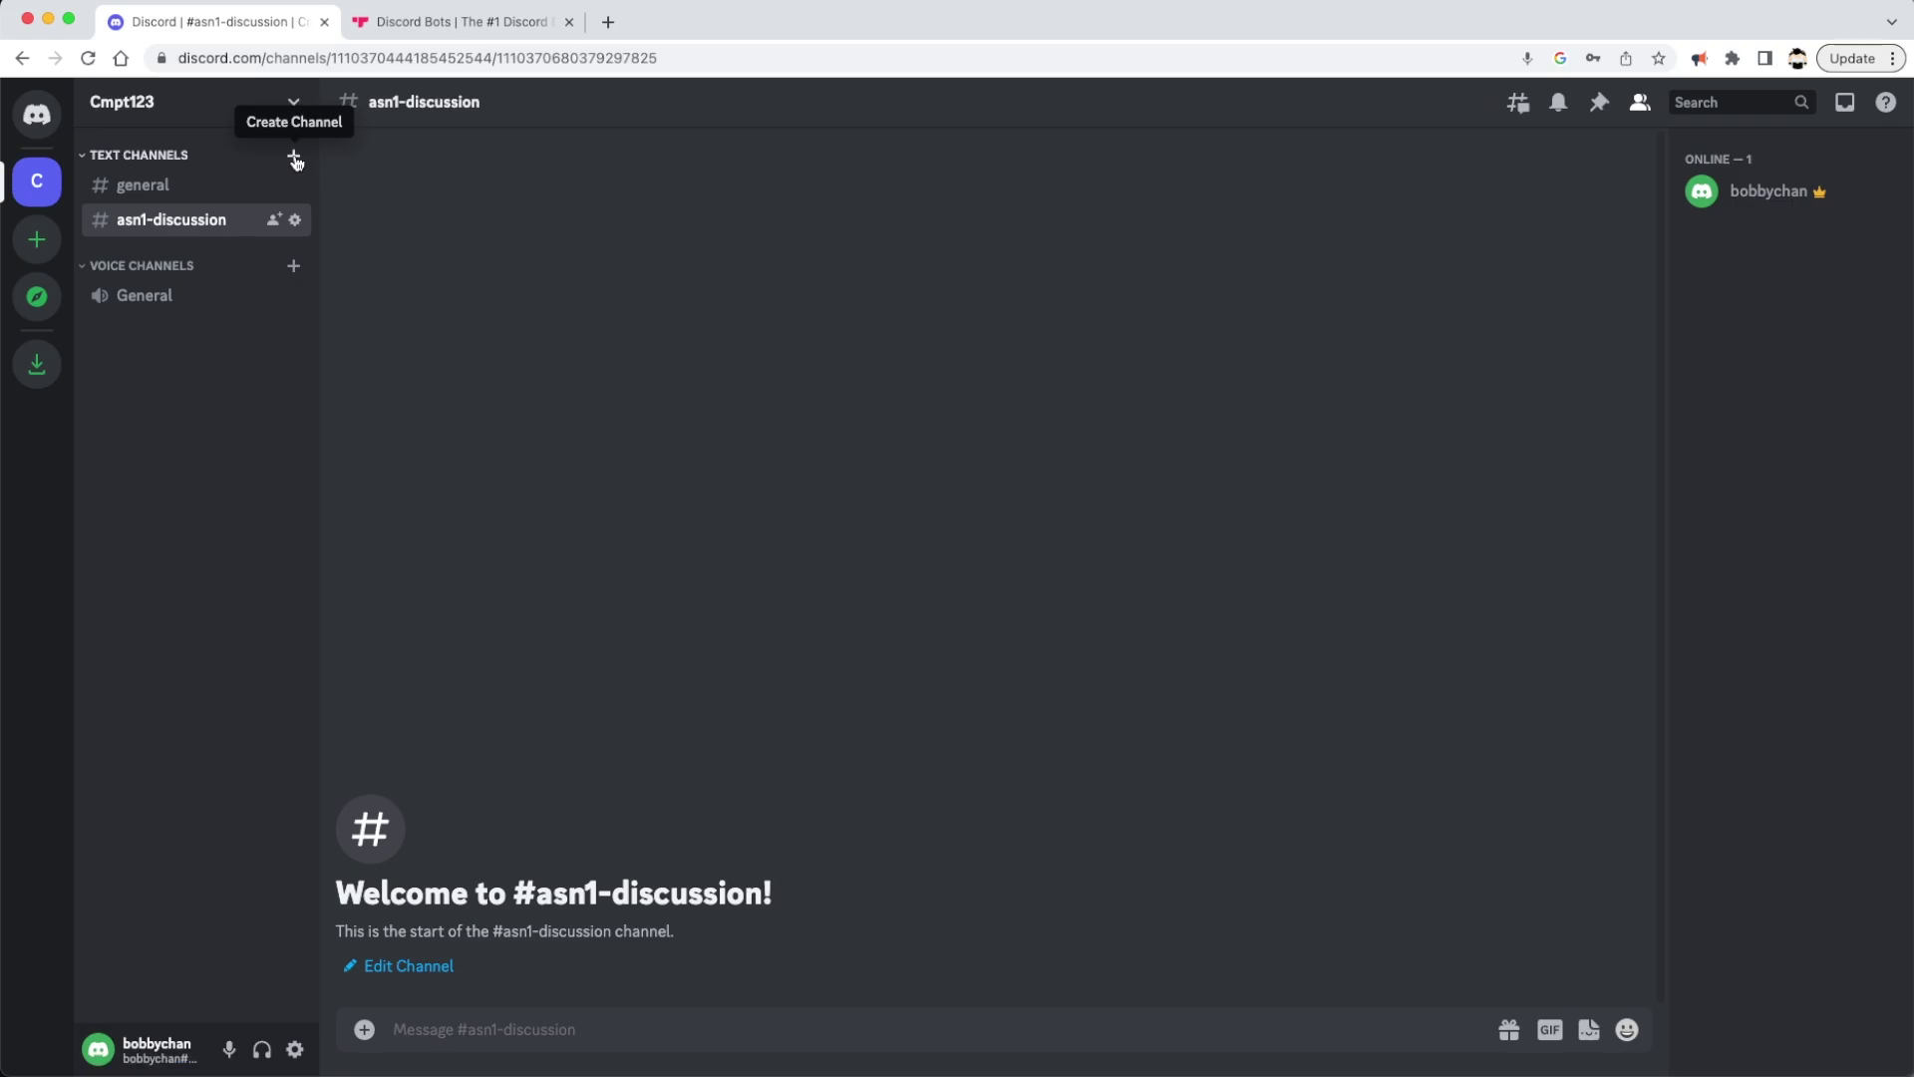
pyautogui.click(292, 154)
pyautogui.write('asn2-discussio')
pyautogui.press('Return')
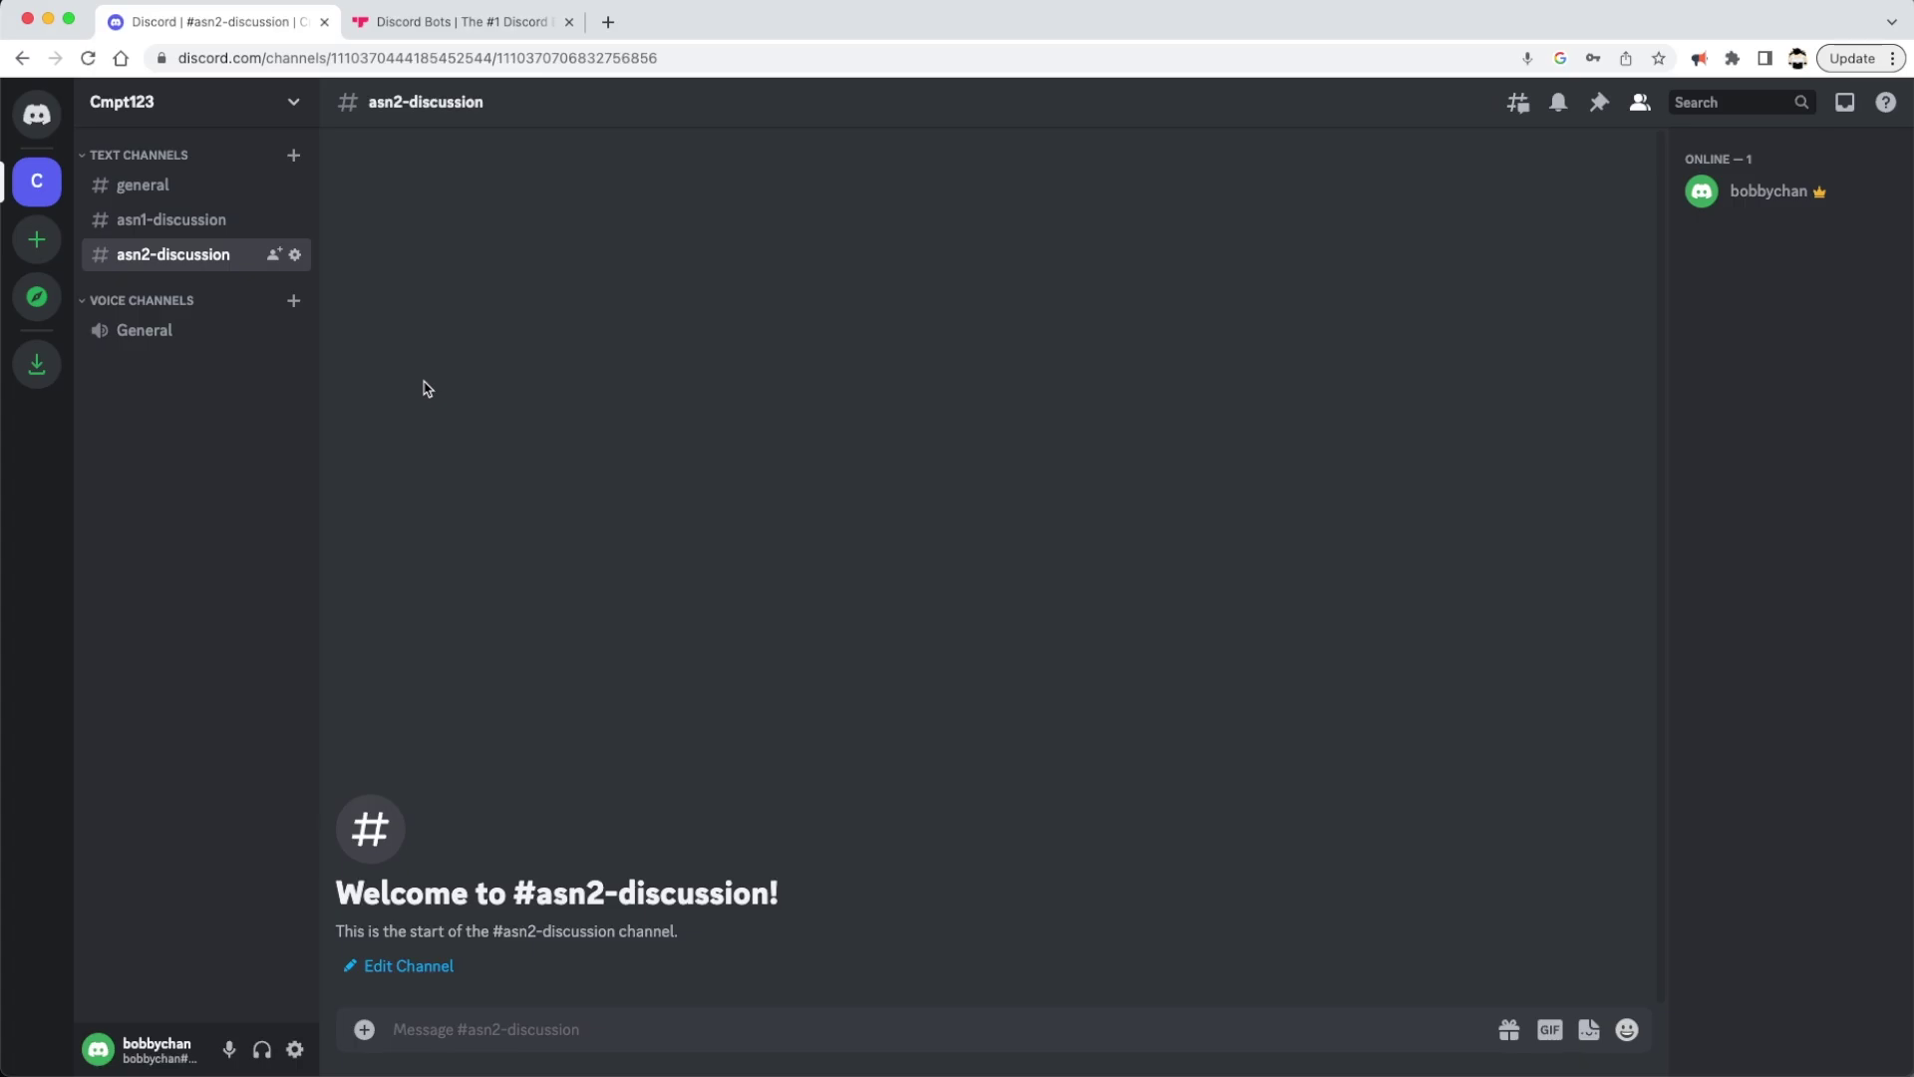
pyautogui.click(294, 158)
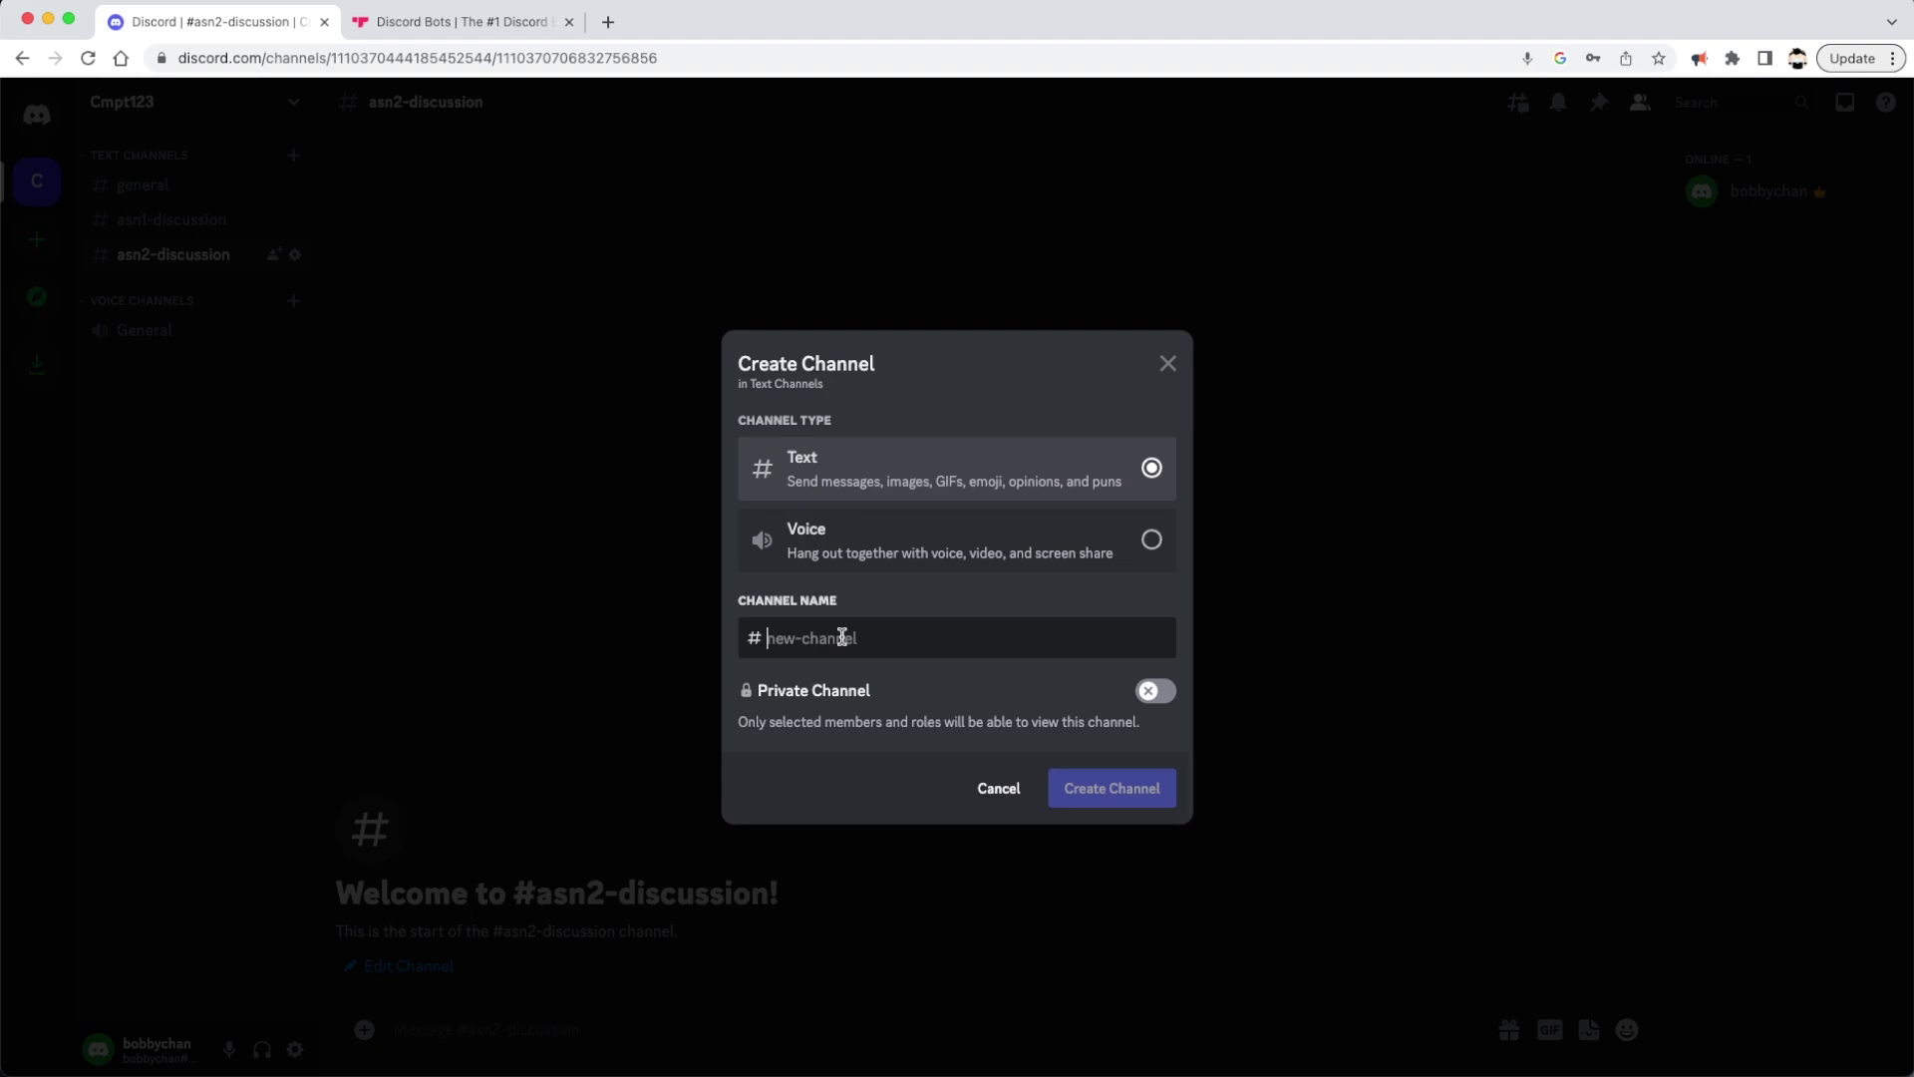
pyautogui.write('group-meetup')
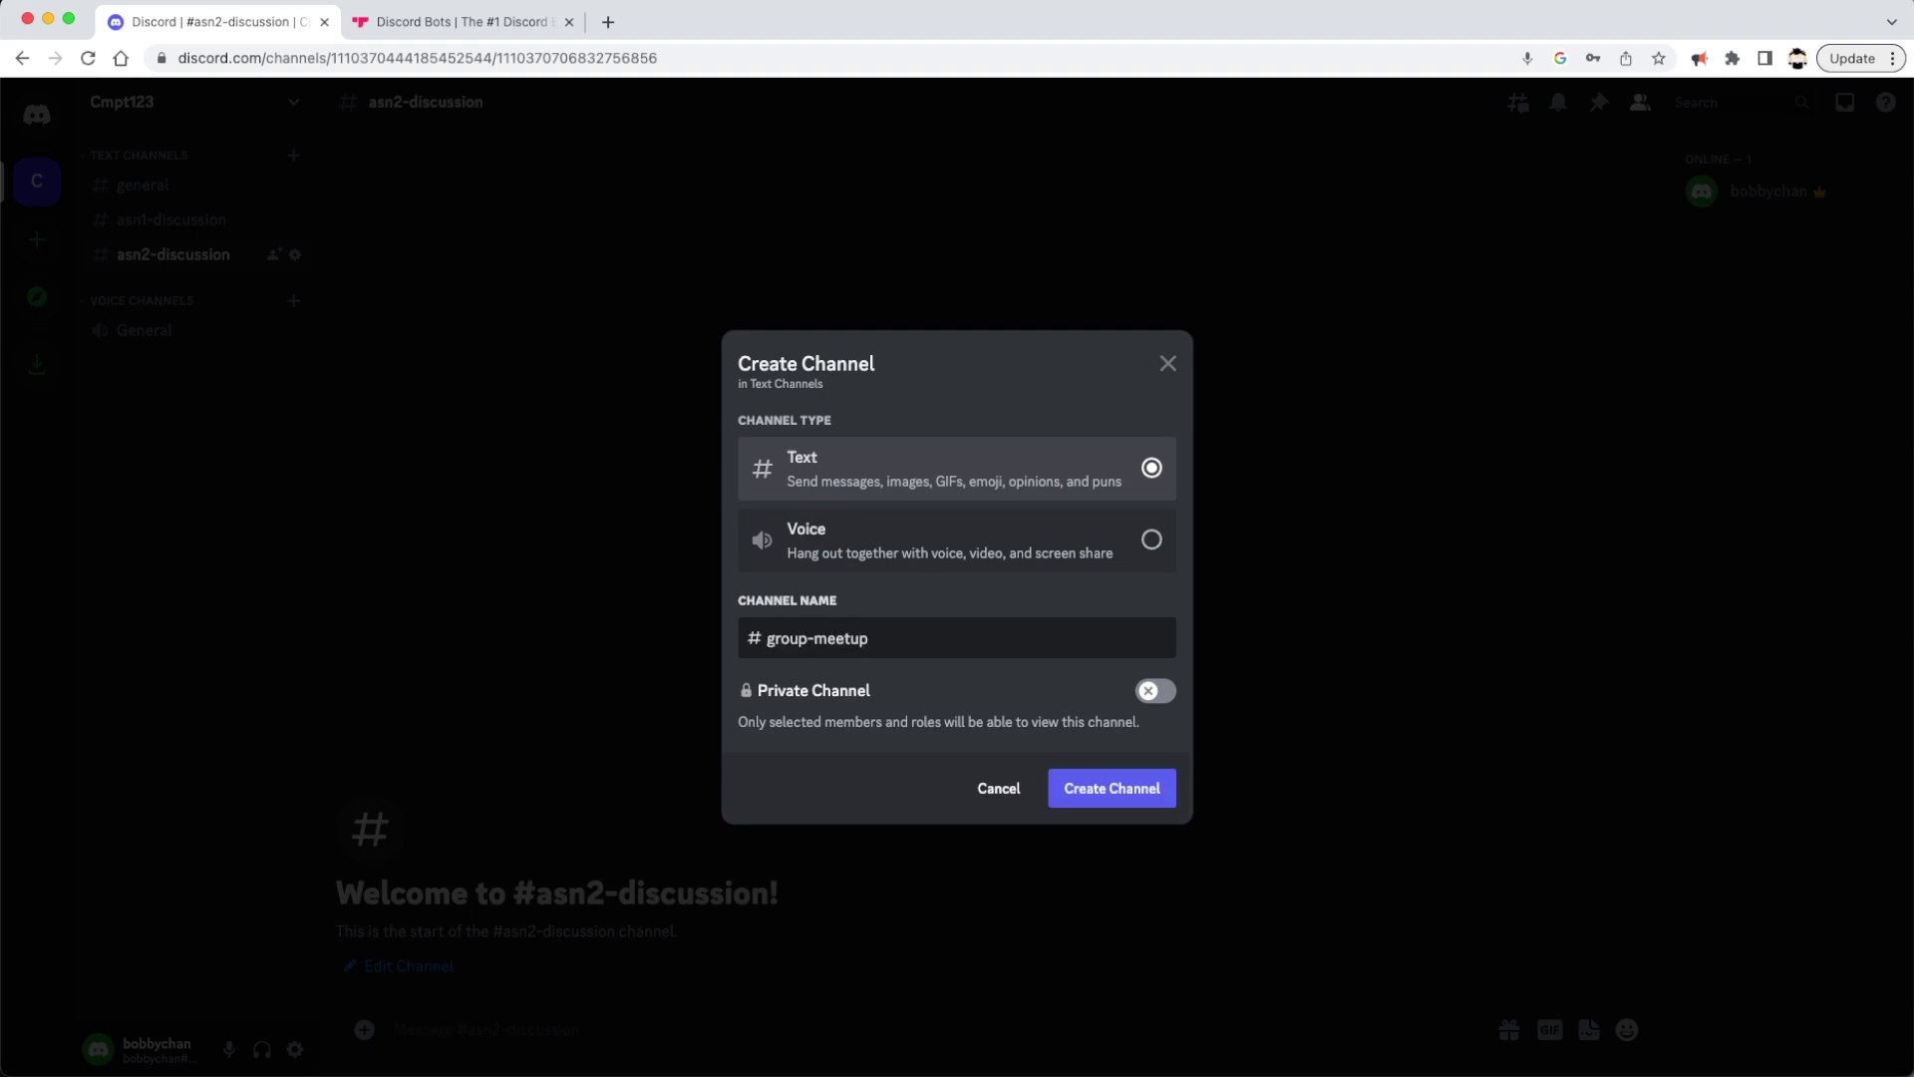
pyautogui.click(1104, 794)
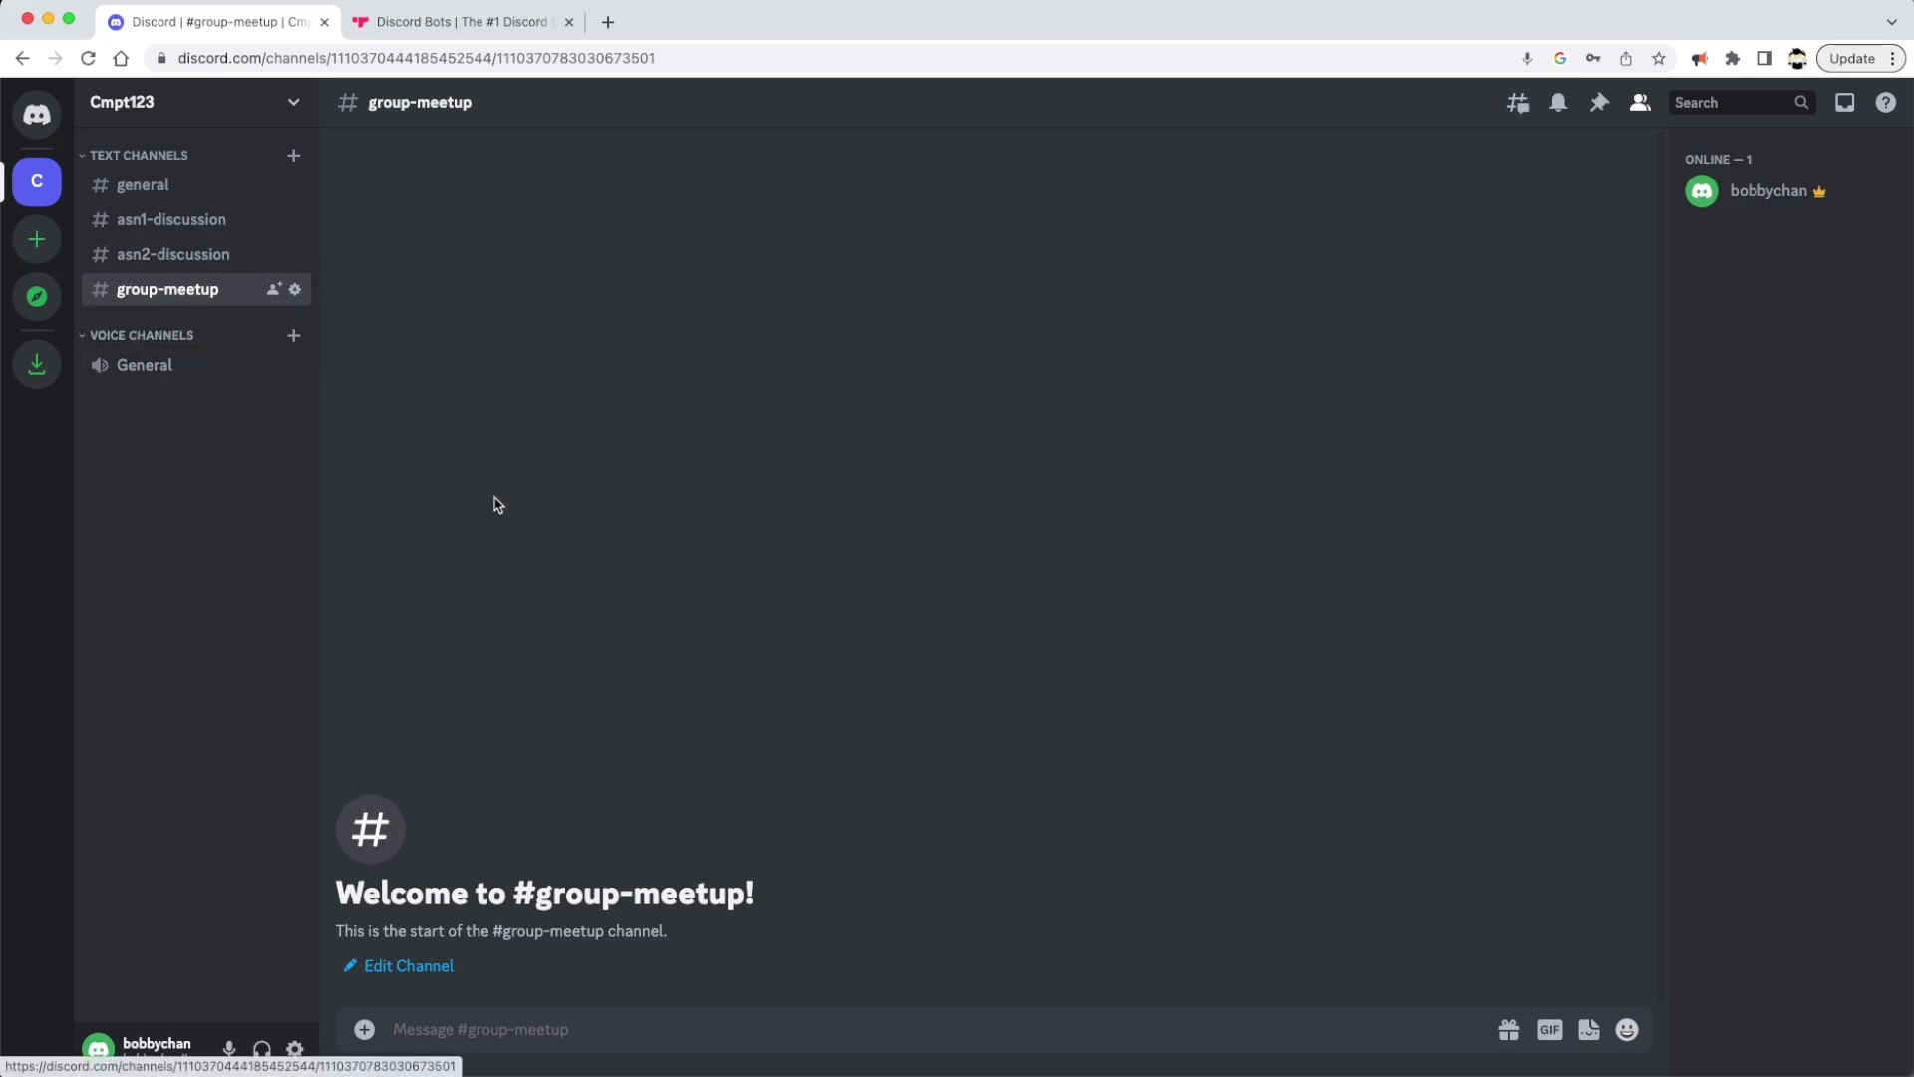
# Create a text channel named queue in Cmpt123
pyautogui.click(293, 155)
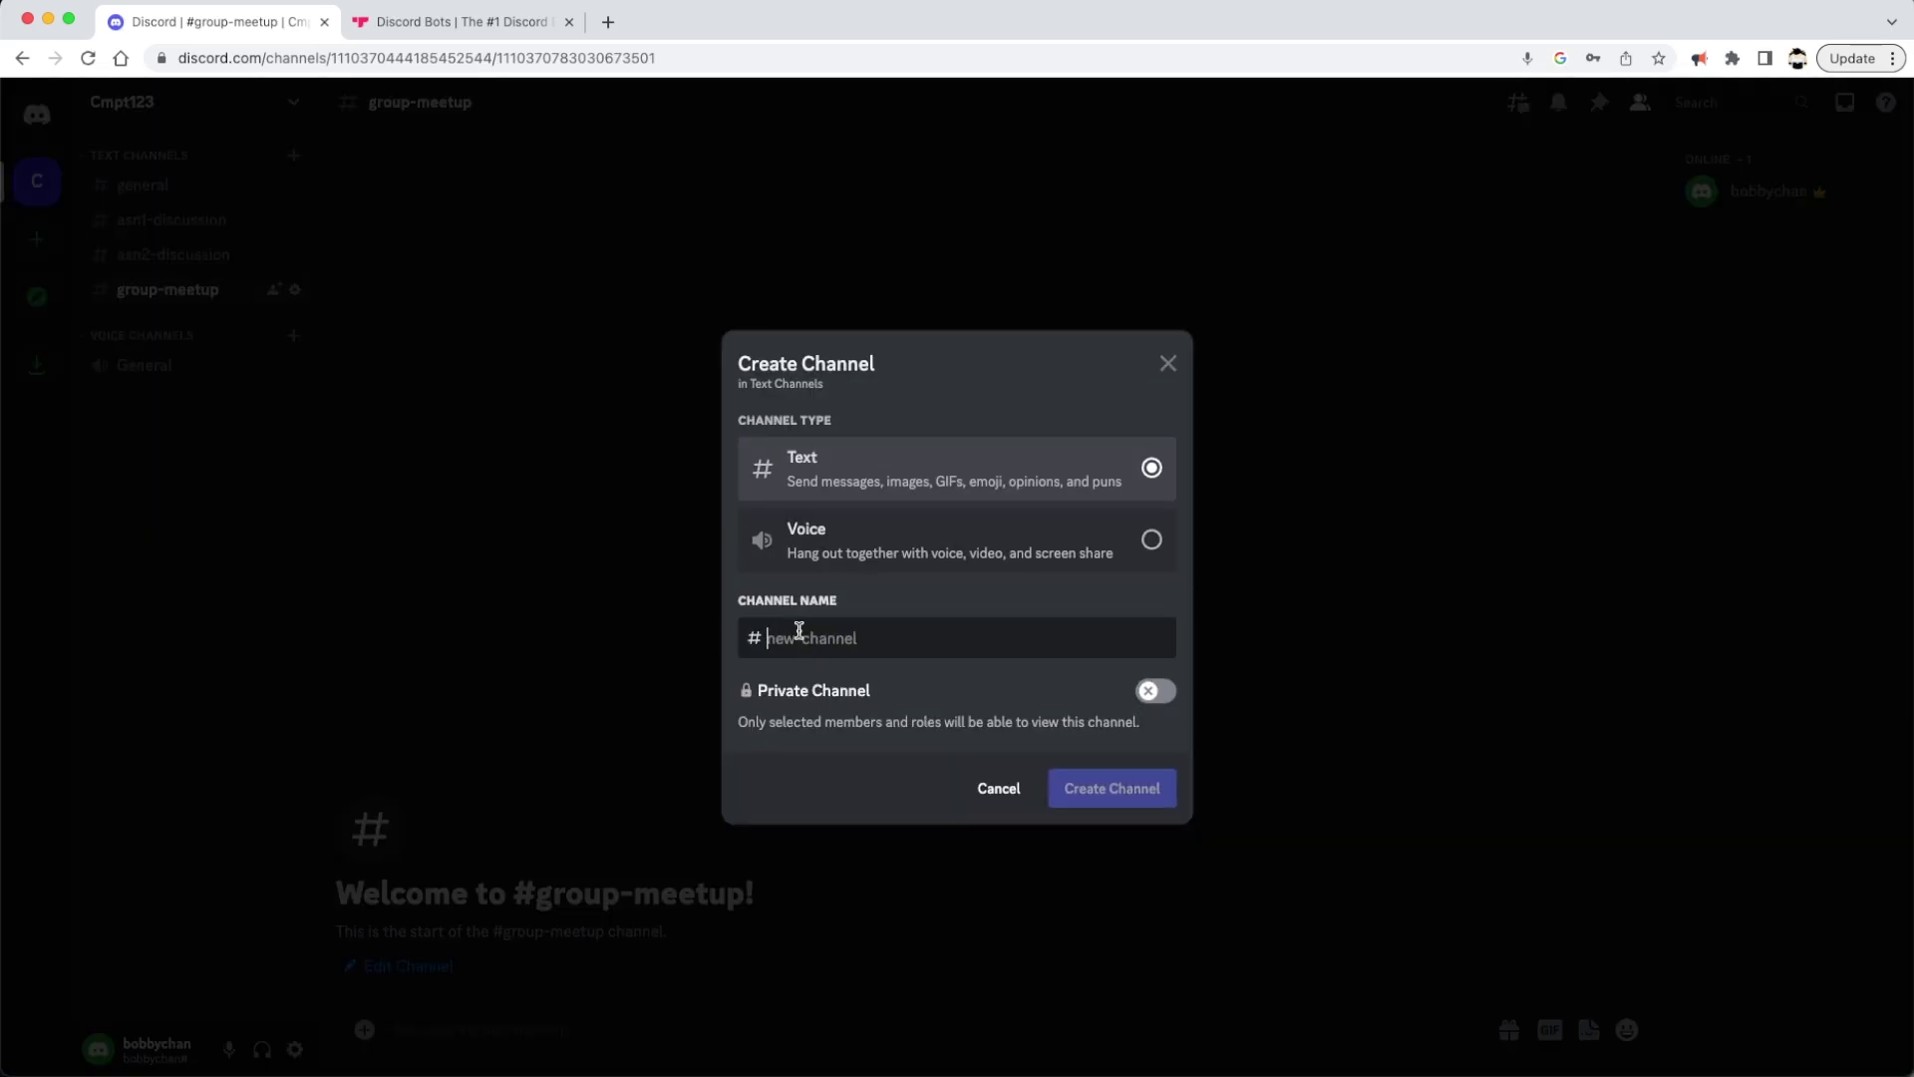
pyautogui.write('queue')
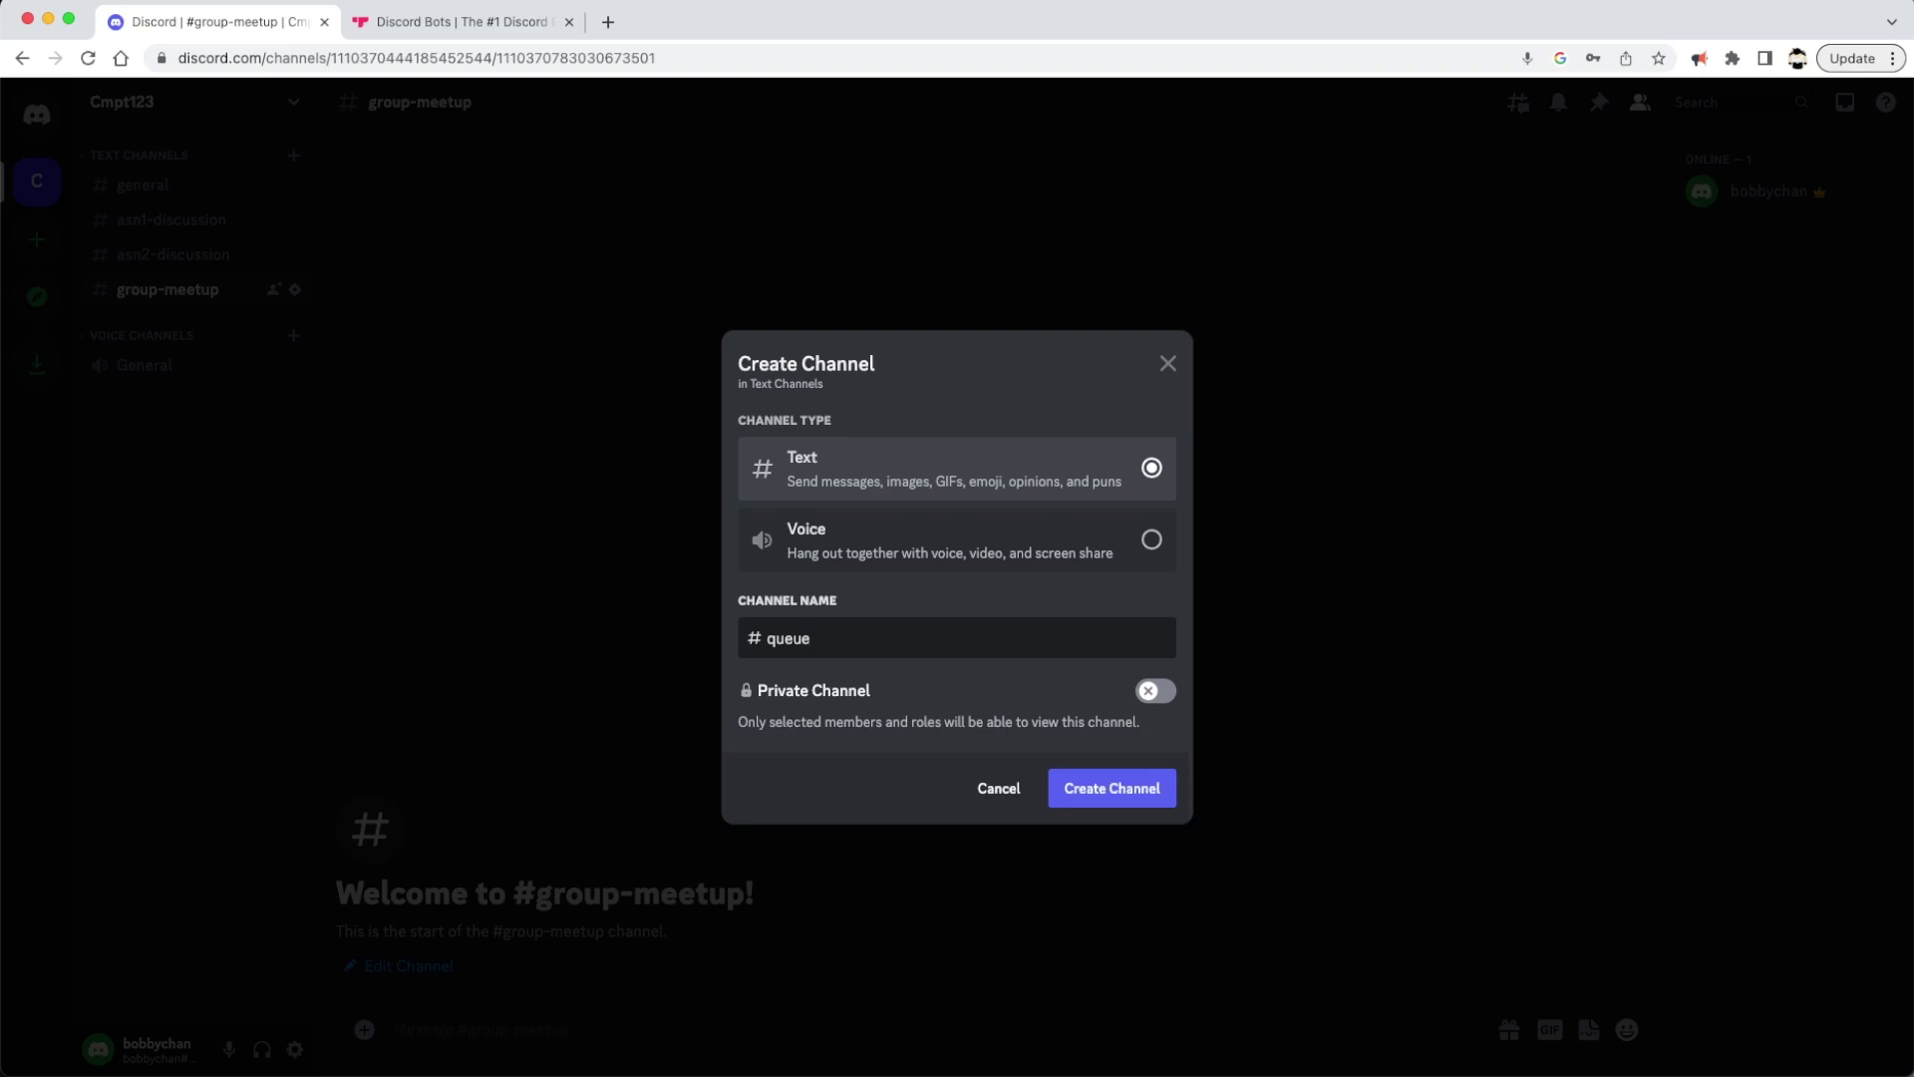
pyautogui.press('Return')
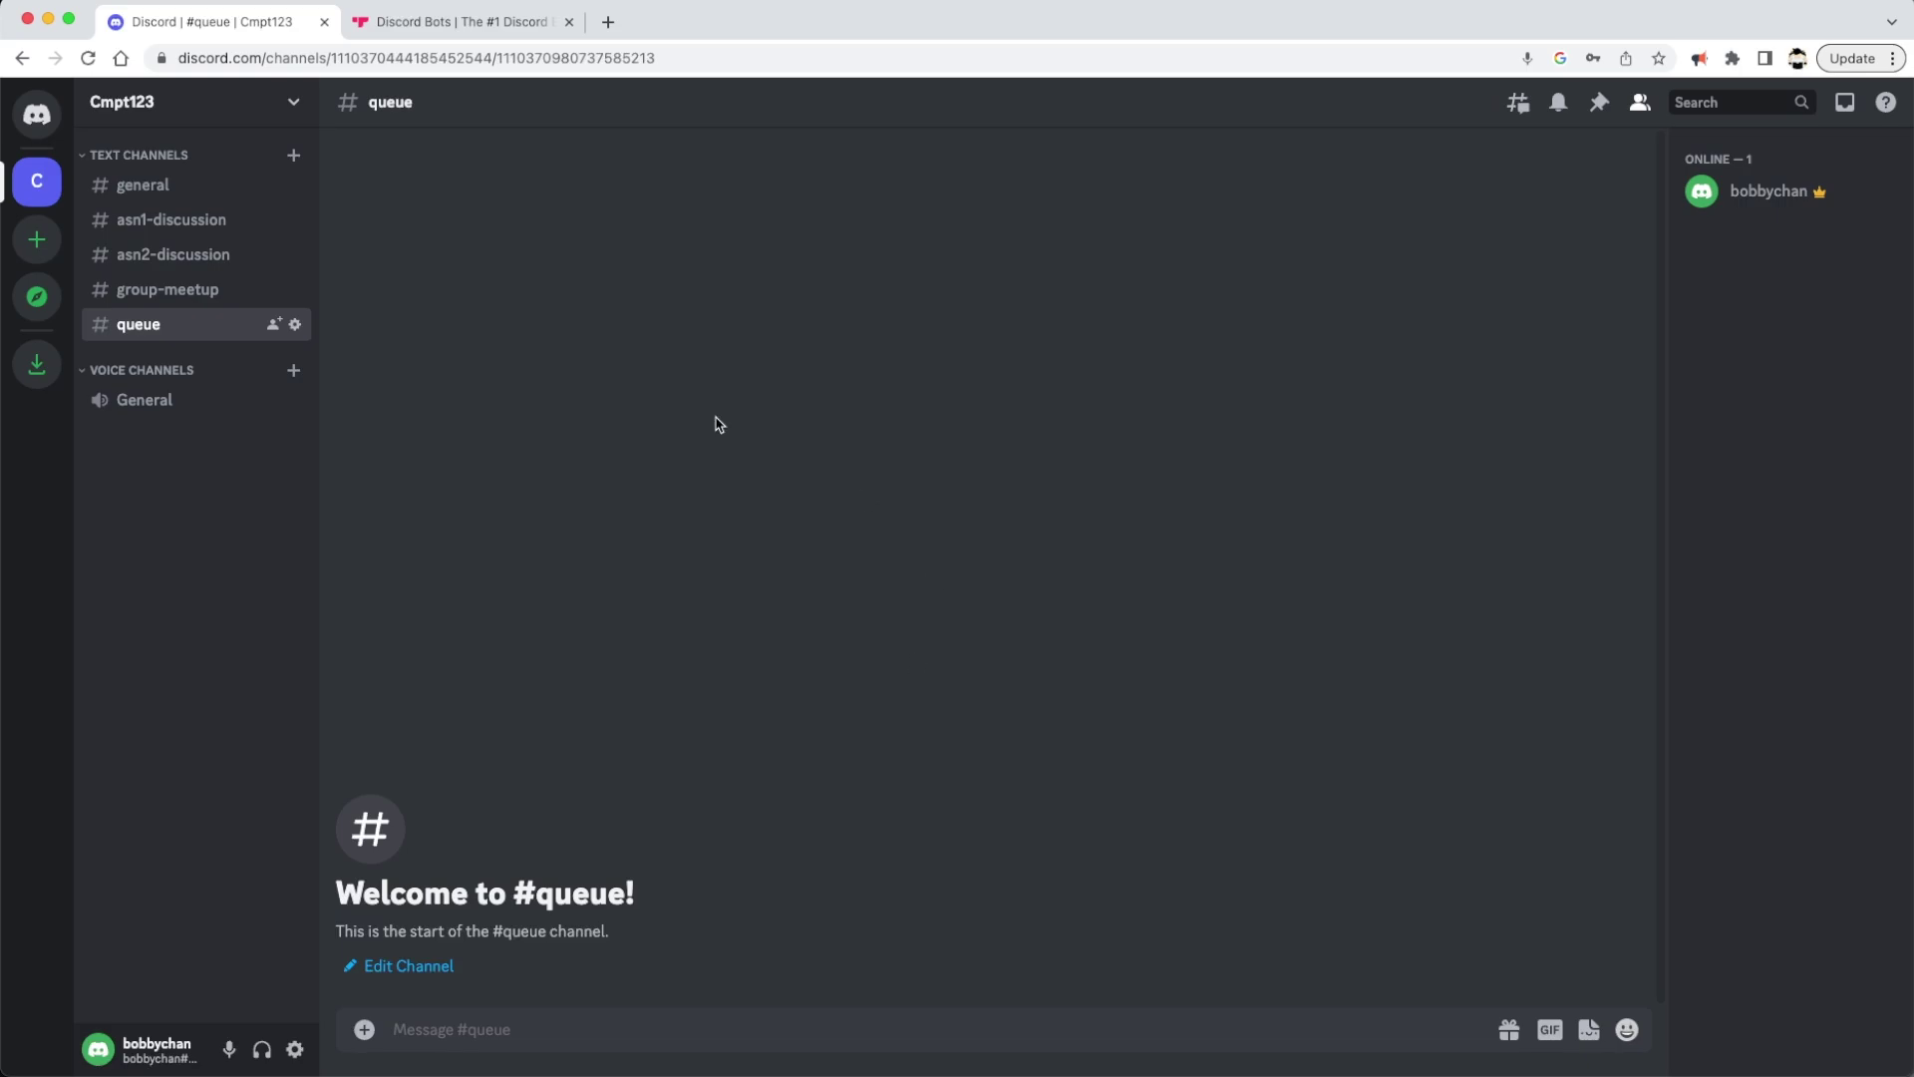
pyautogui.click(225, 195)
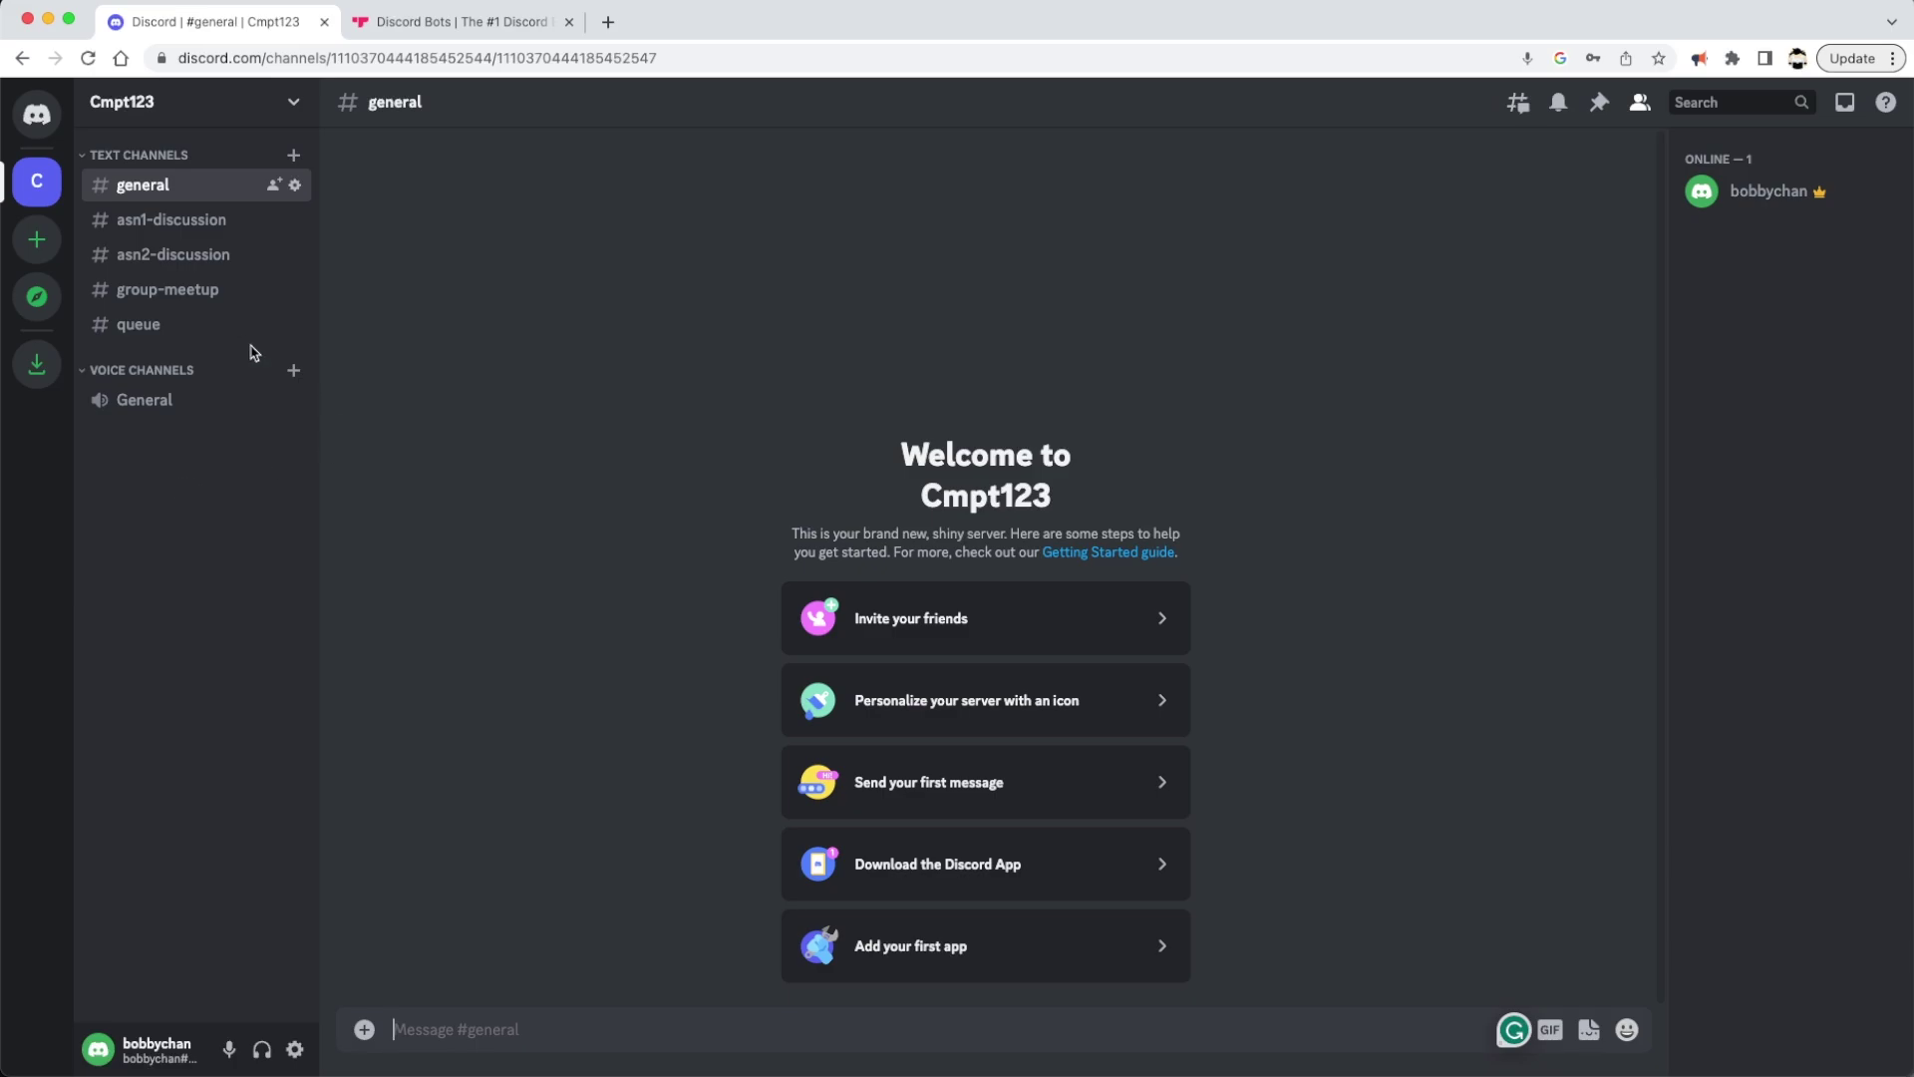
pyautogui.rightClick(43, 189)
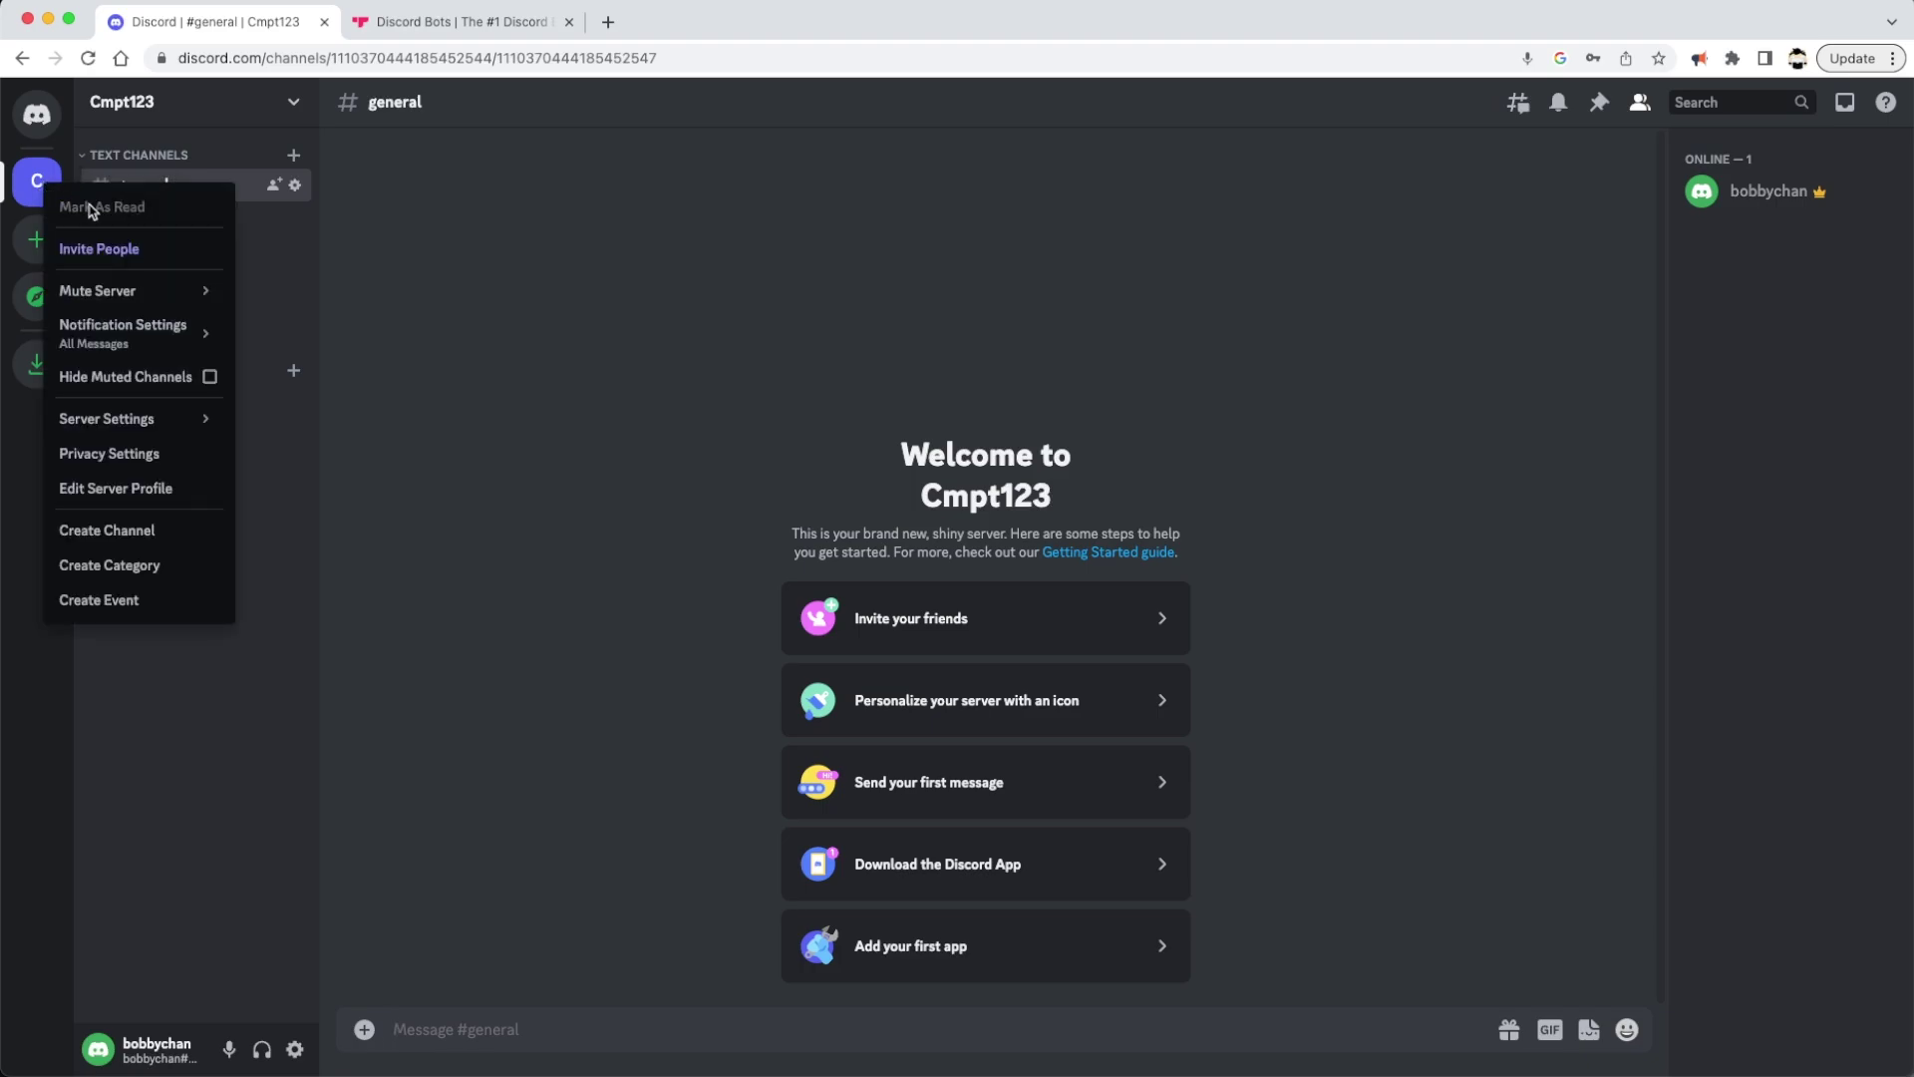
pyautogui.moveTo(142, 428)
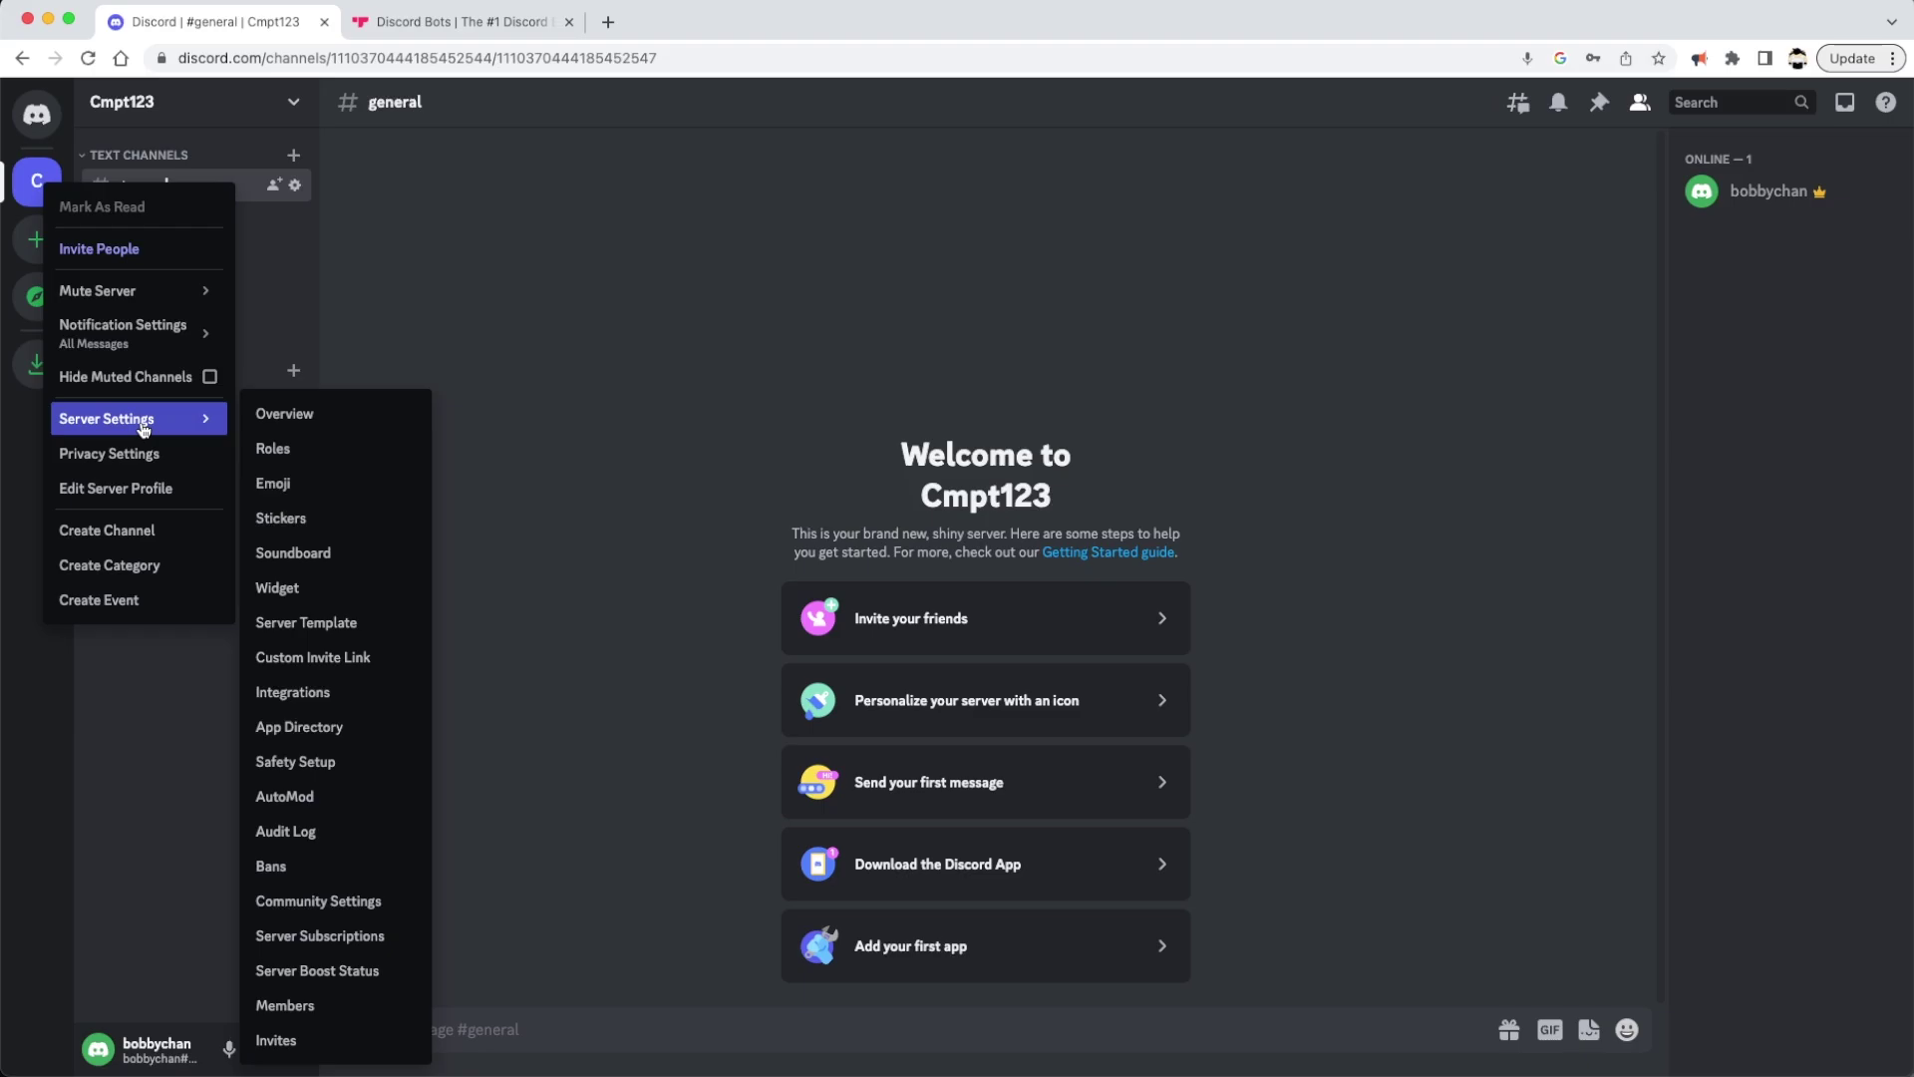
pyautogui.click(282, 456)
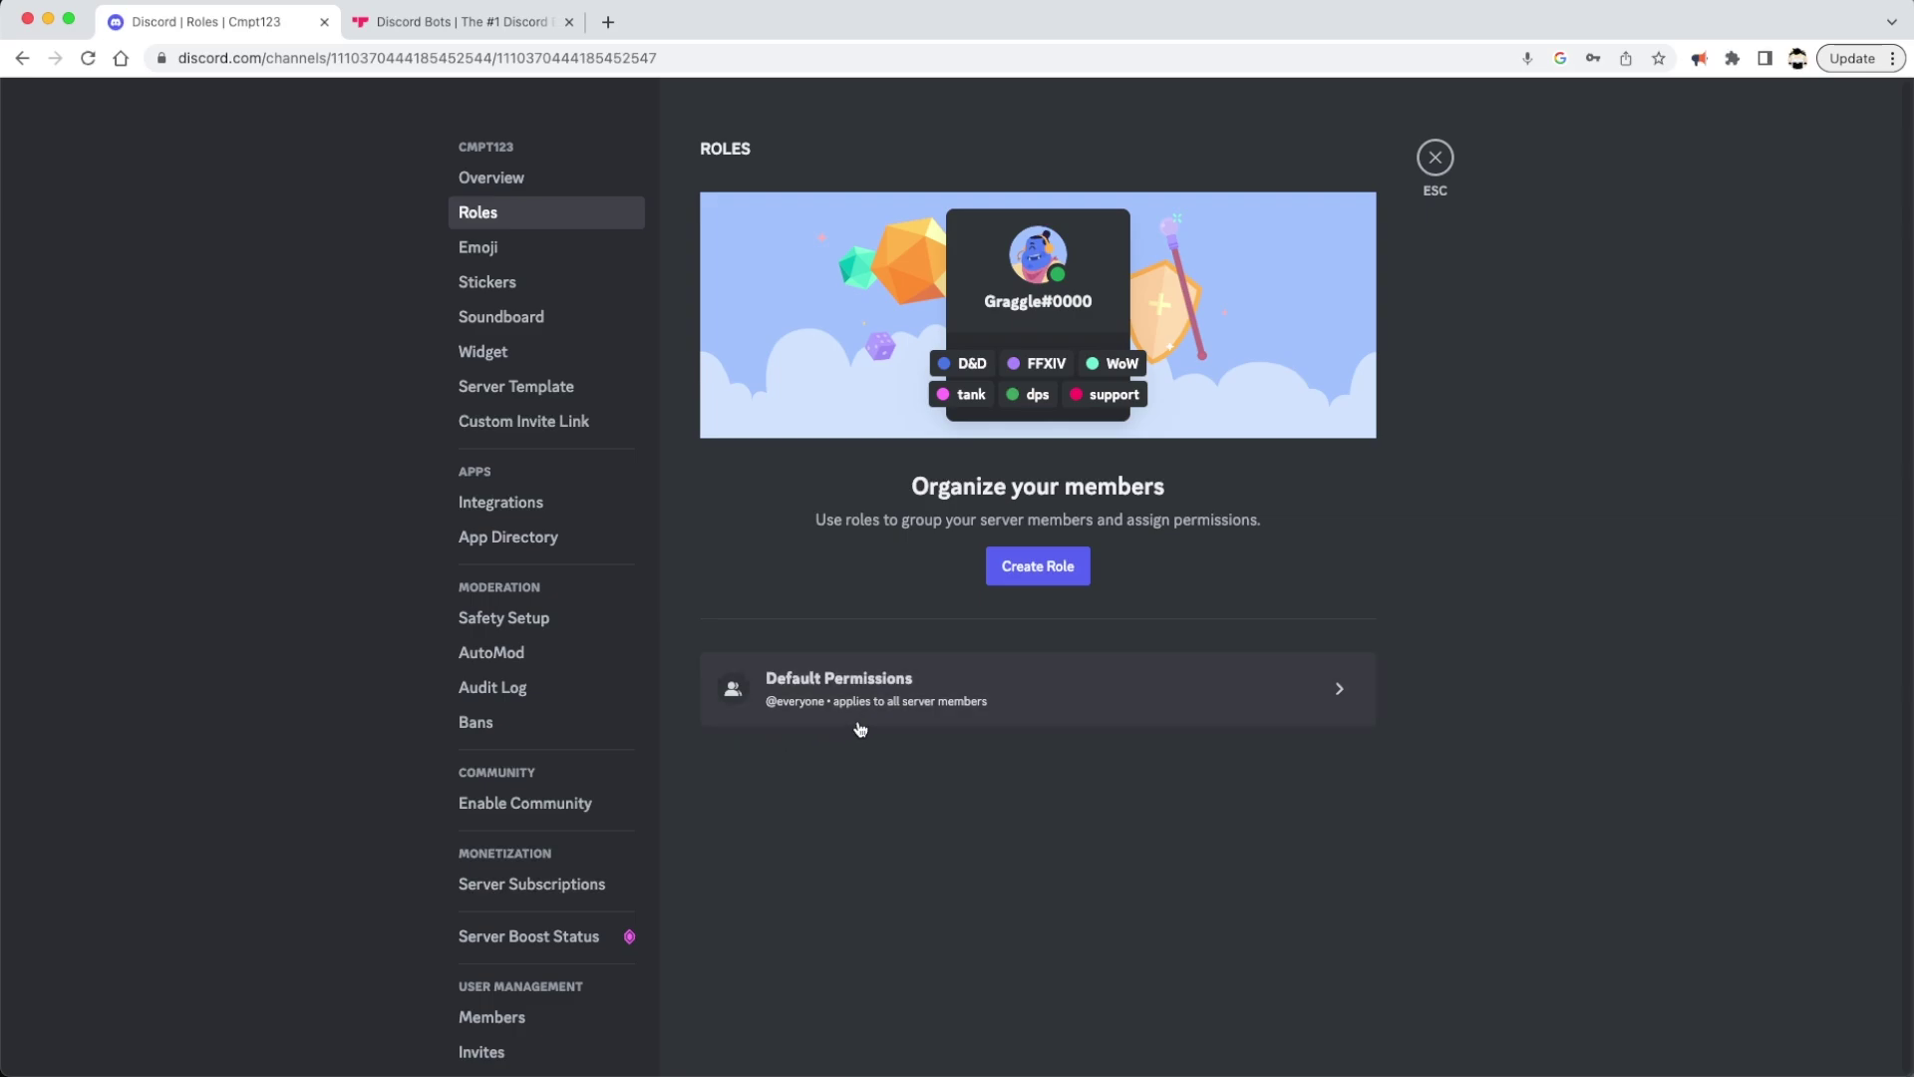
pyautogui.click(1434, 160)
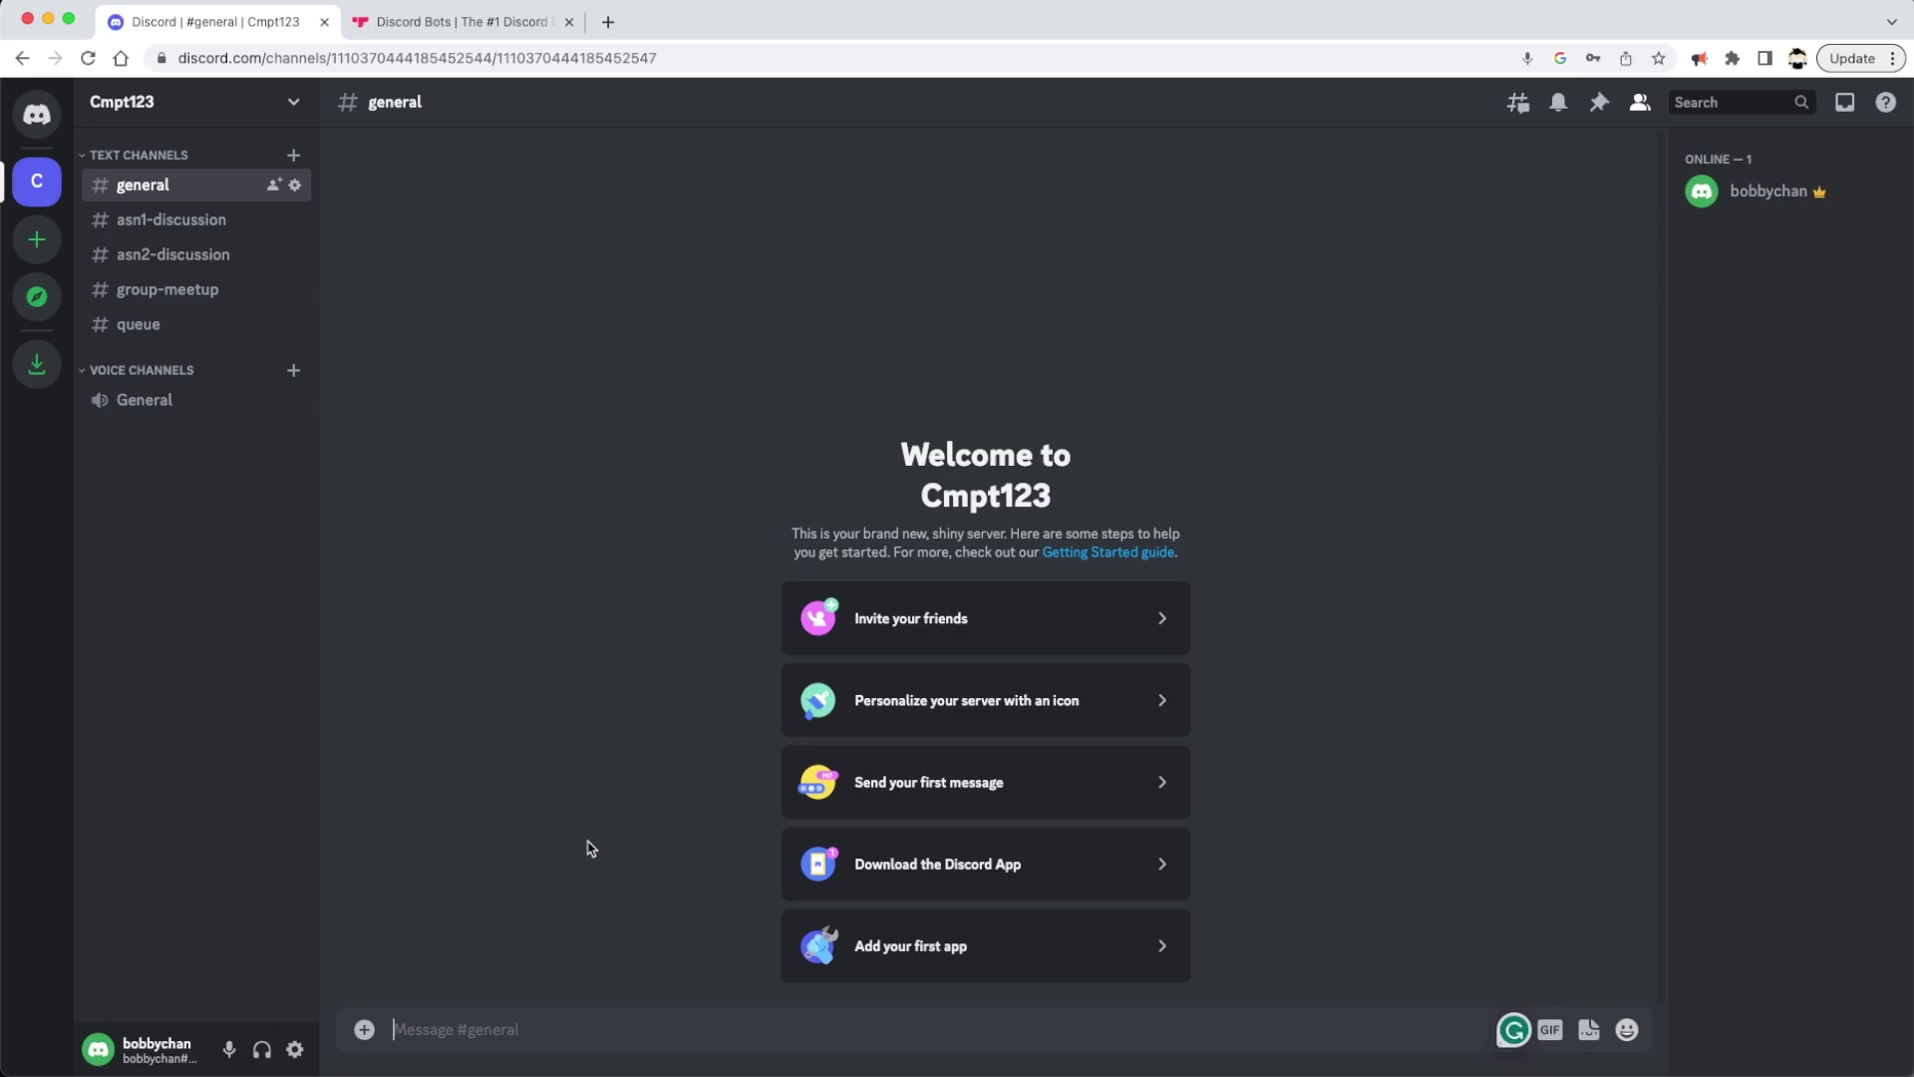
pyautogui.write('@everyone')
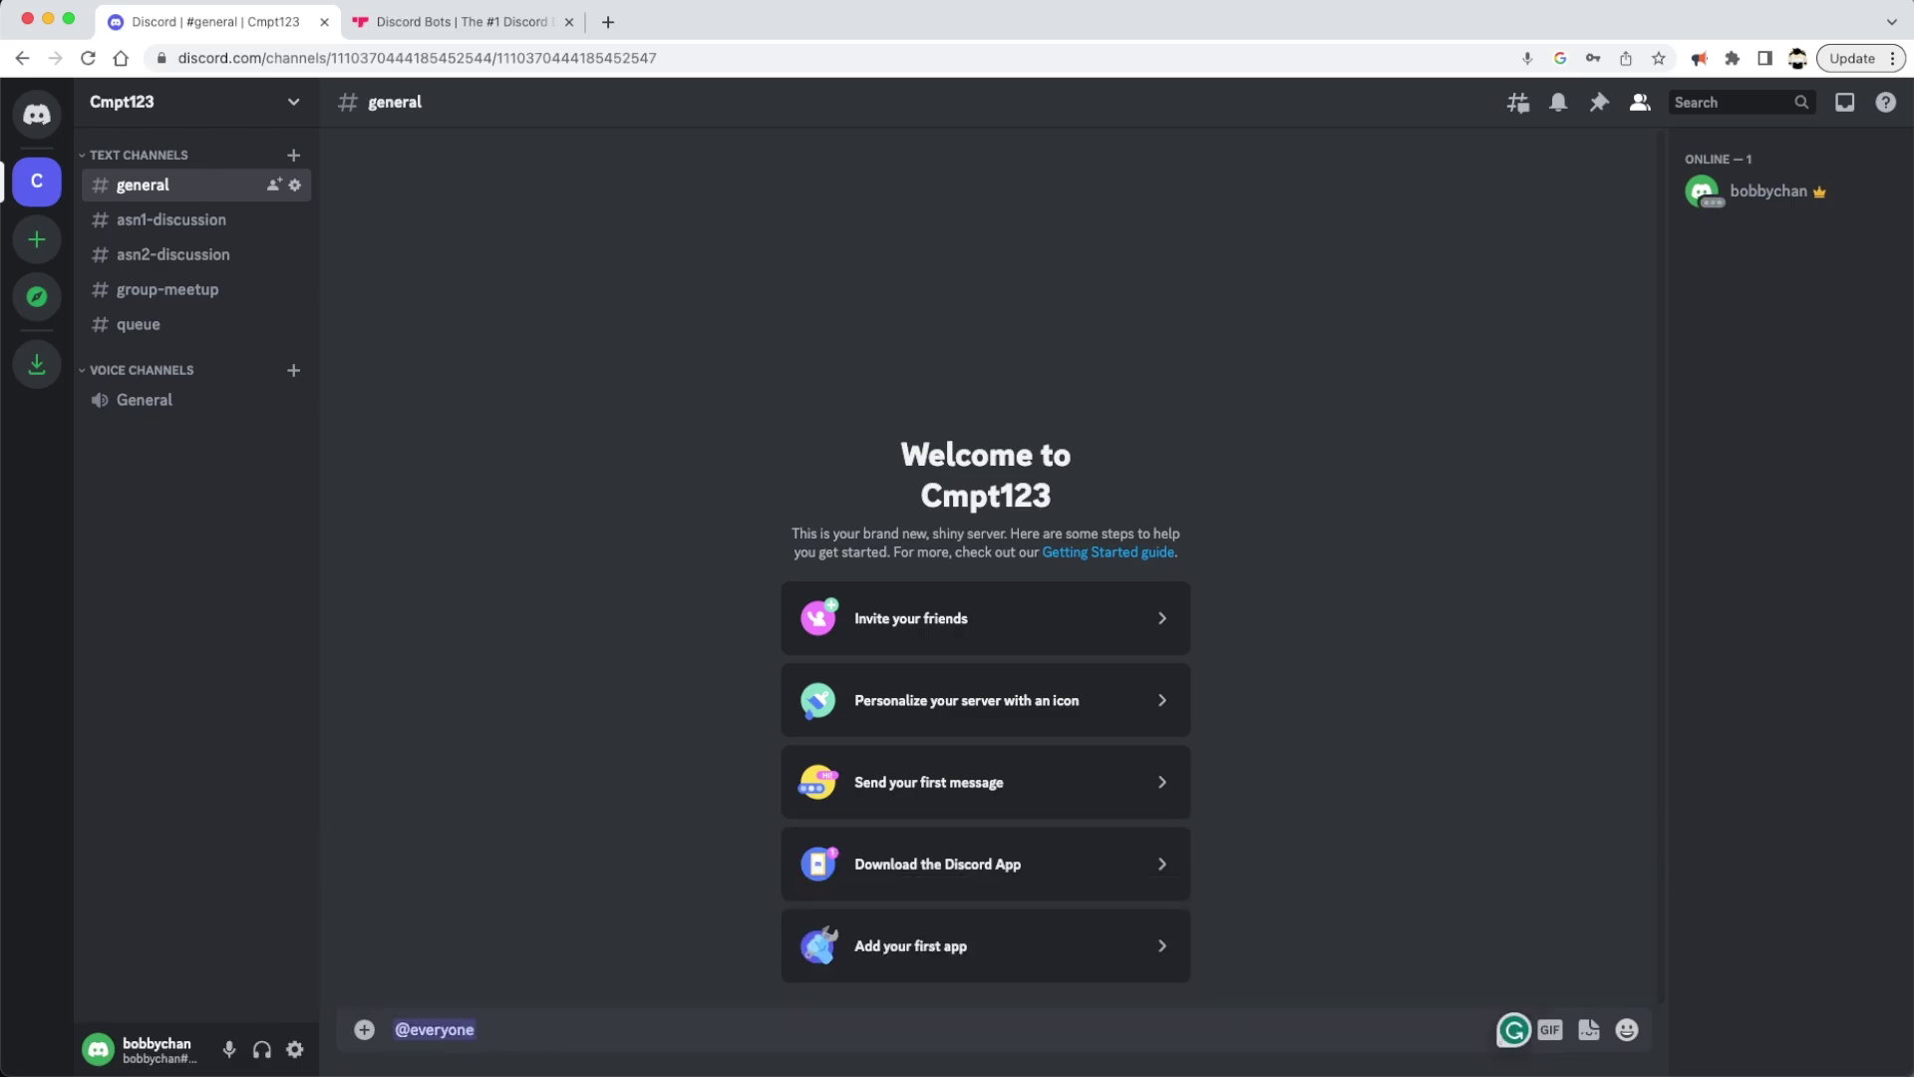